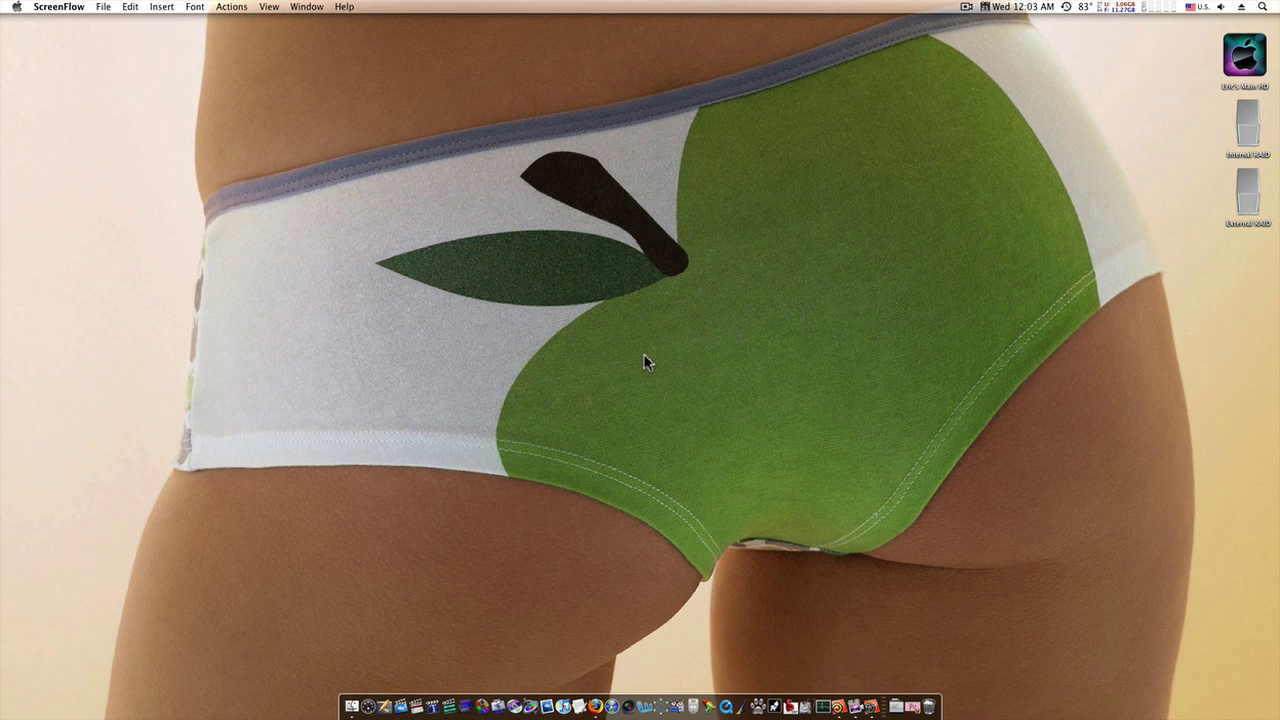
Open Cheetah3D, start the Create Spline tool and switch the 3D view to Front
click(756, 707)
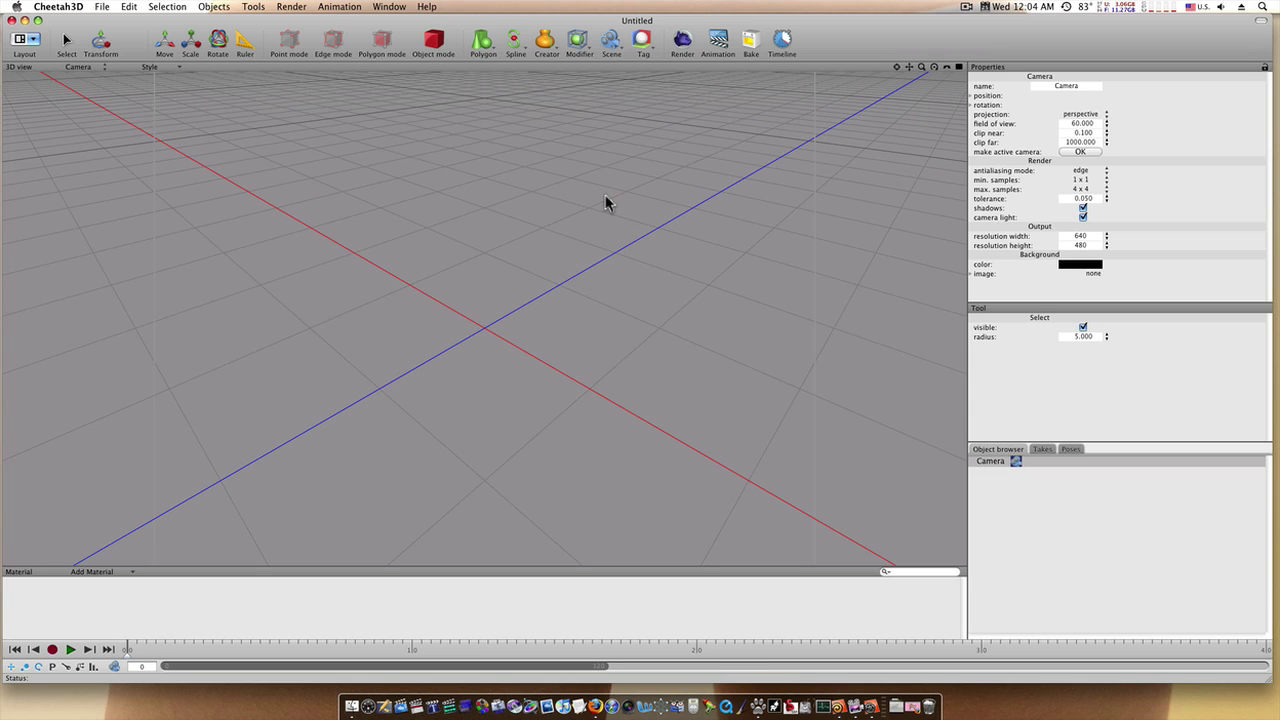
click(251, 8)
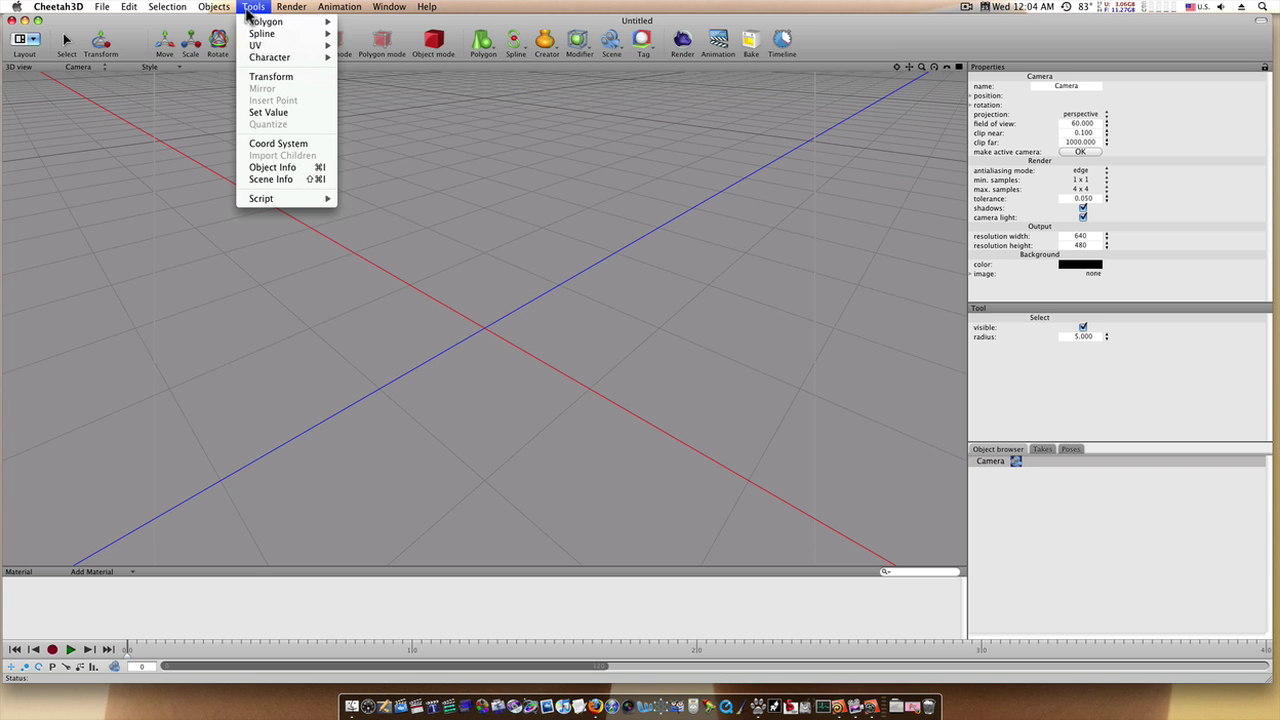
mouse_move(257, 35)
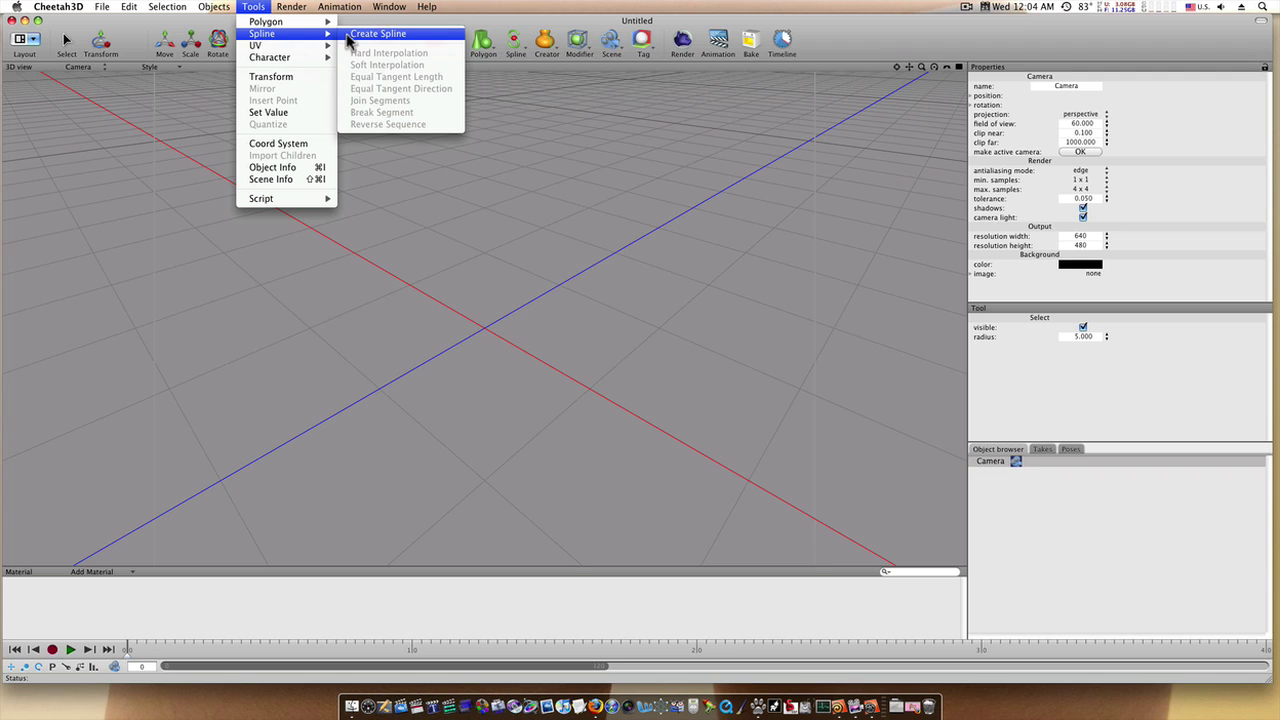
click(378, 34)
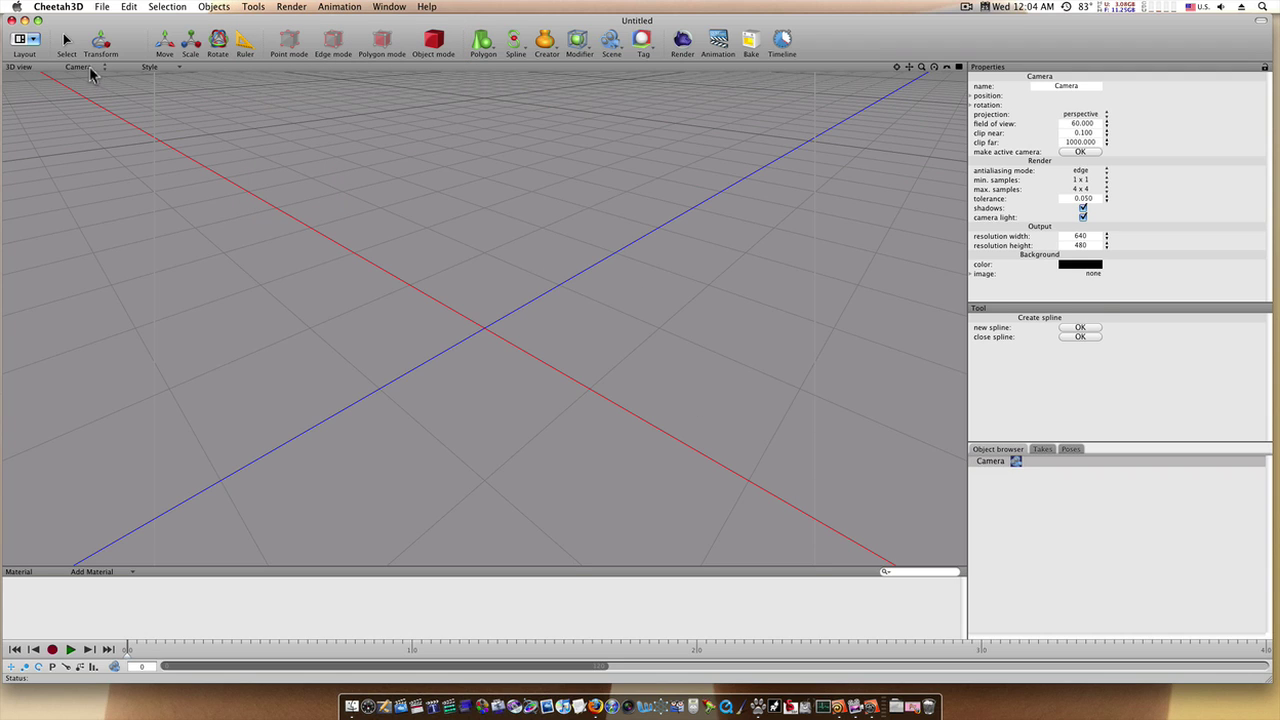
click(86, 67)
click(88, 87)
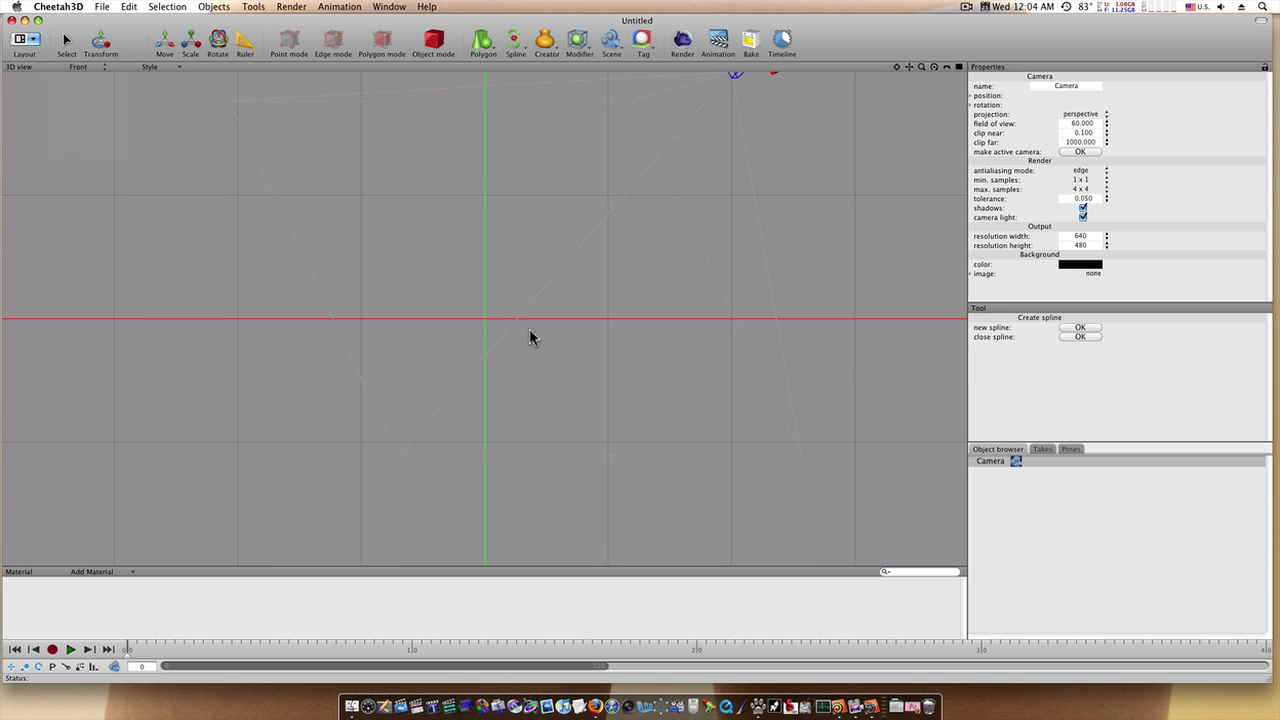
Draw a freehand half profile of a goblet beside the vertical axis, with a thin-walled bowl, a long stem and a flared base
scroll(539, 350, down, 5)
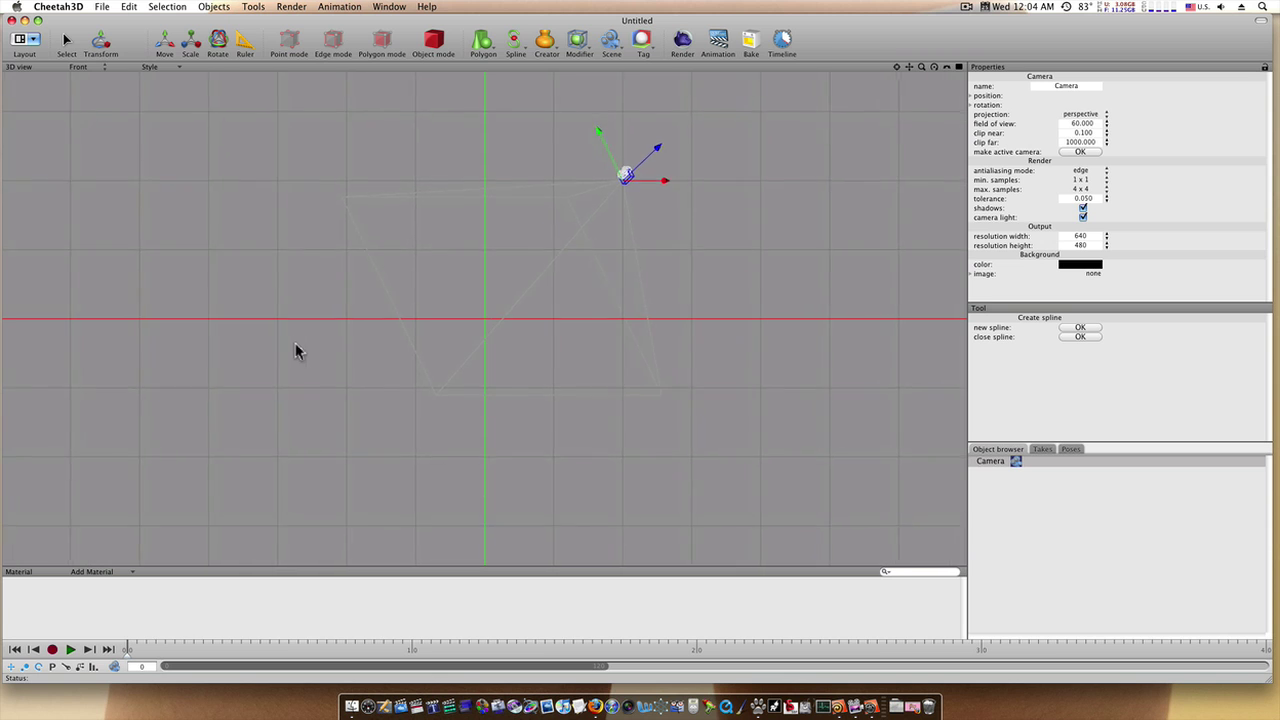
scroll(186, 352, down, 3)
scroll(186, 352, down, 3)
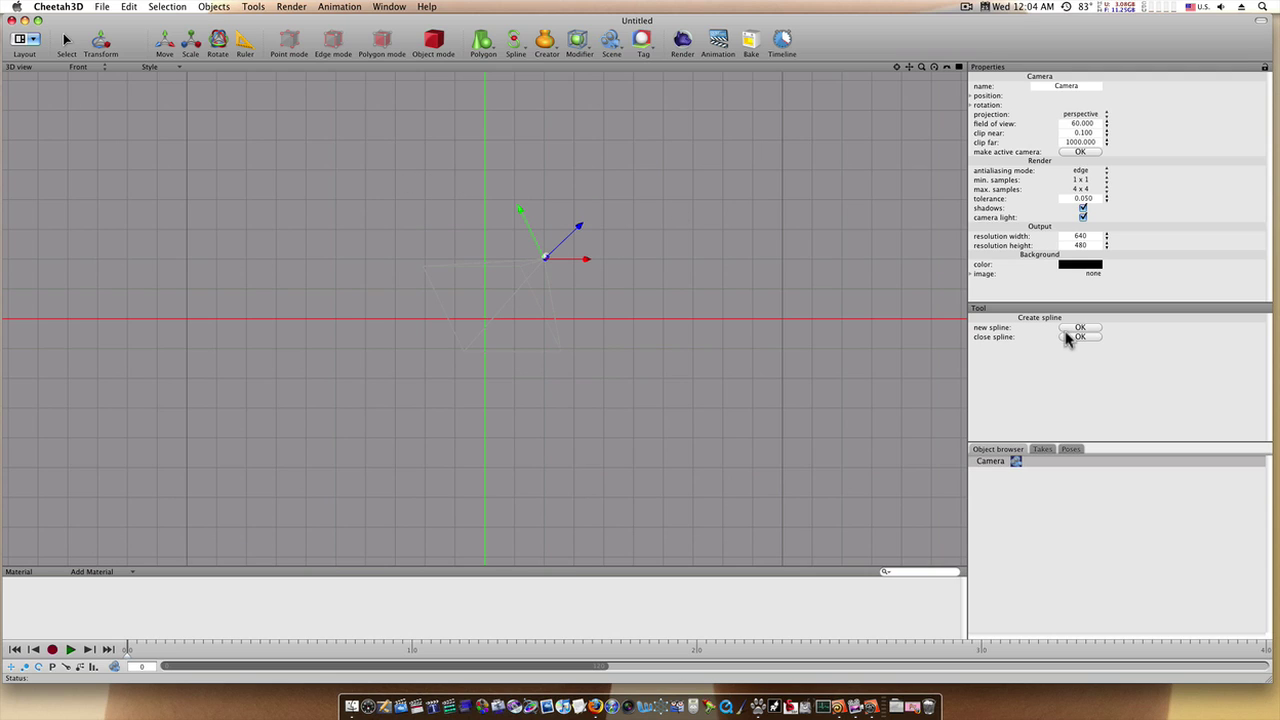
click(484, 250)
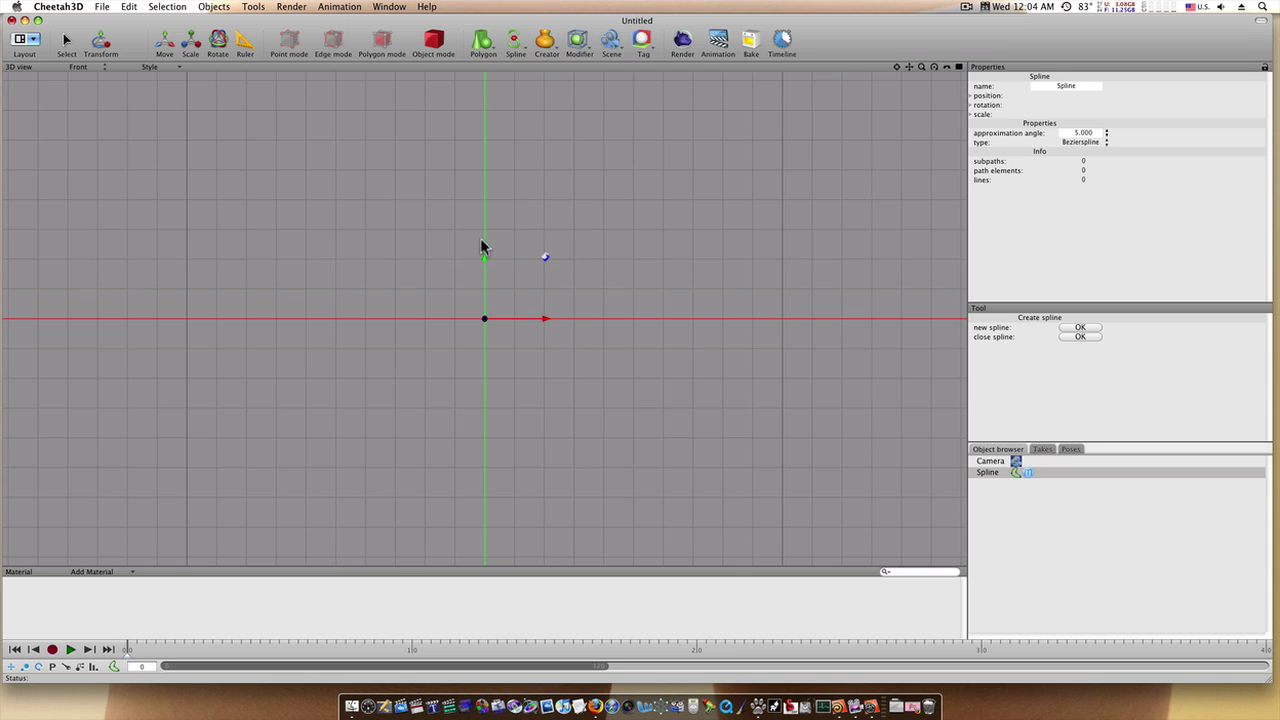
mouse_move(481, 240)
mouse_down()
mouse_move(466, 211)
mouse_move(481, 264)
mouse_up()
drag(481, 298, 479, 326)
click(480, 342)
click(443, 354)
click(487, 357)
alt+right_drag(570, 363, 858, 397)
alt+middle_drag(683, 331, 680, 383)
alt+right_drag(680, 383, 731, 386)
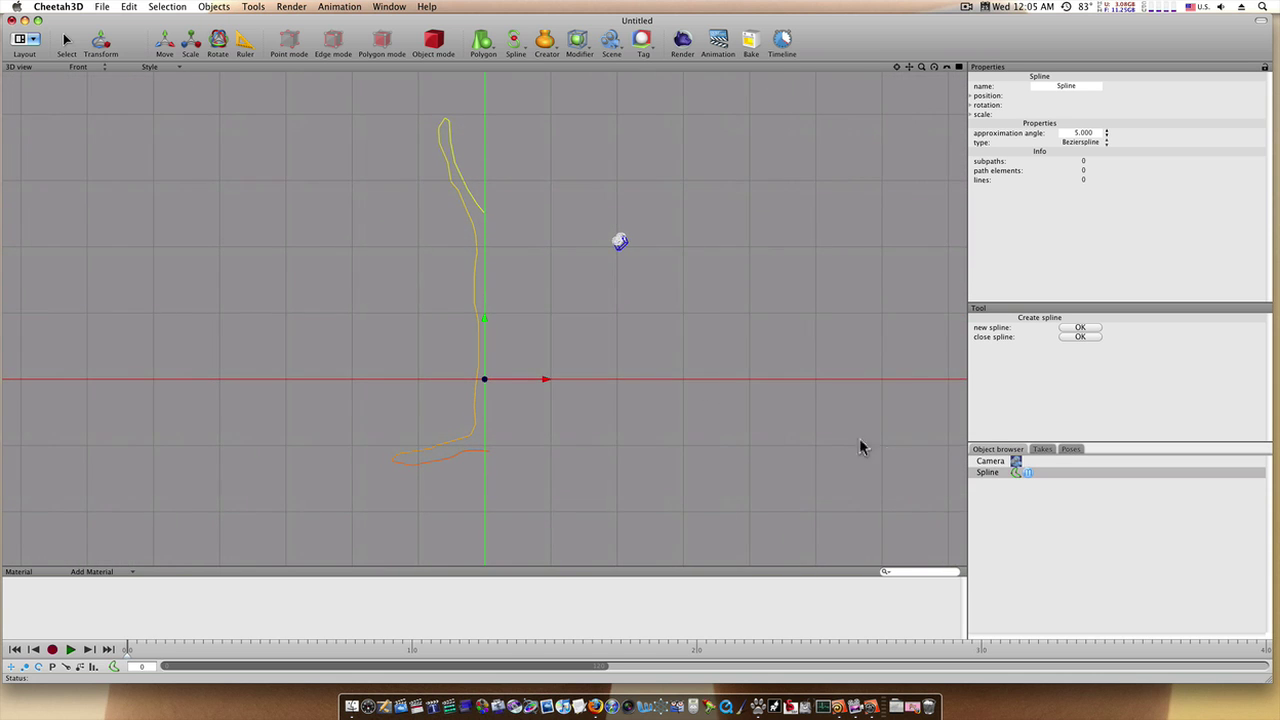
click(1015, 477)
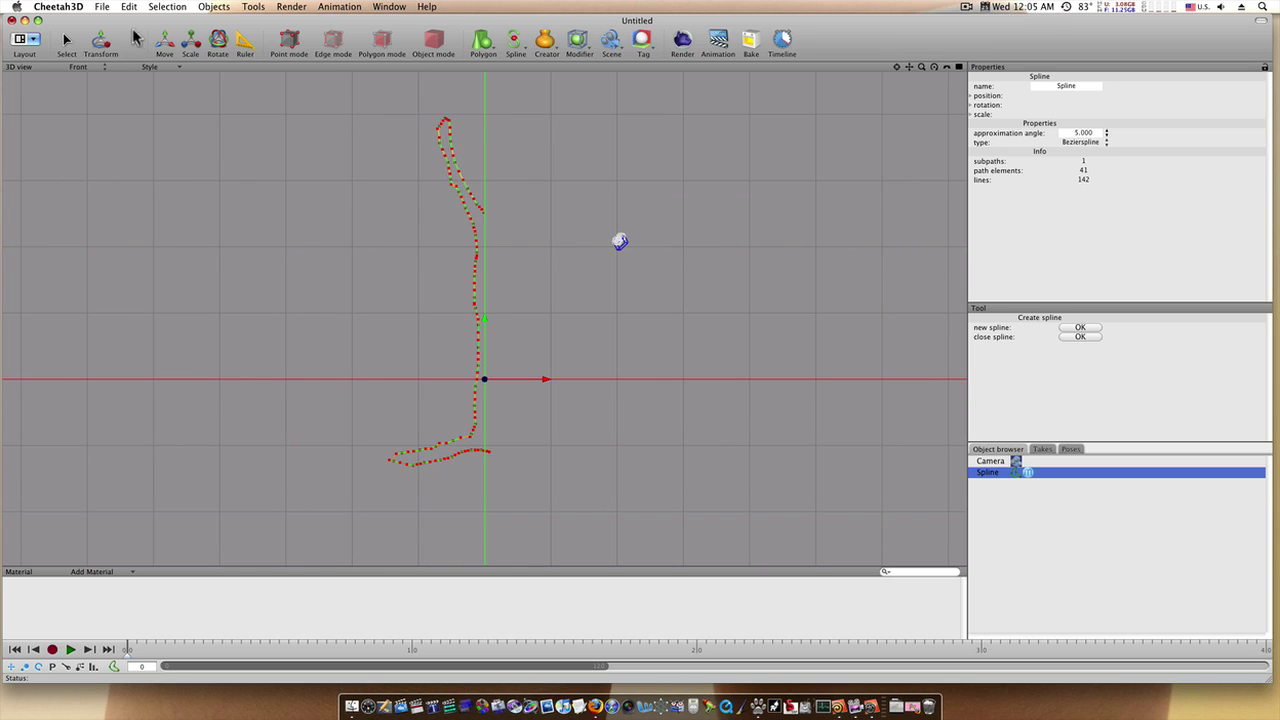
Move individual spline points along the upper stem horizontally towards the vertical axis to straighten the profile
click(67, 44)
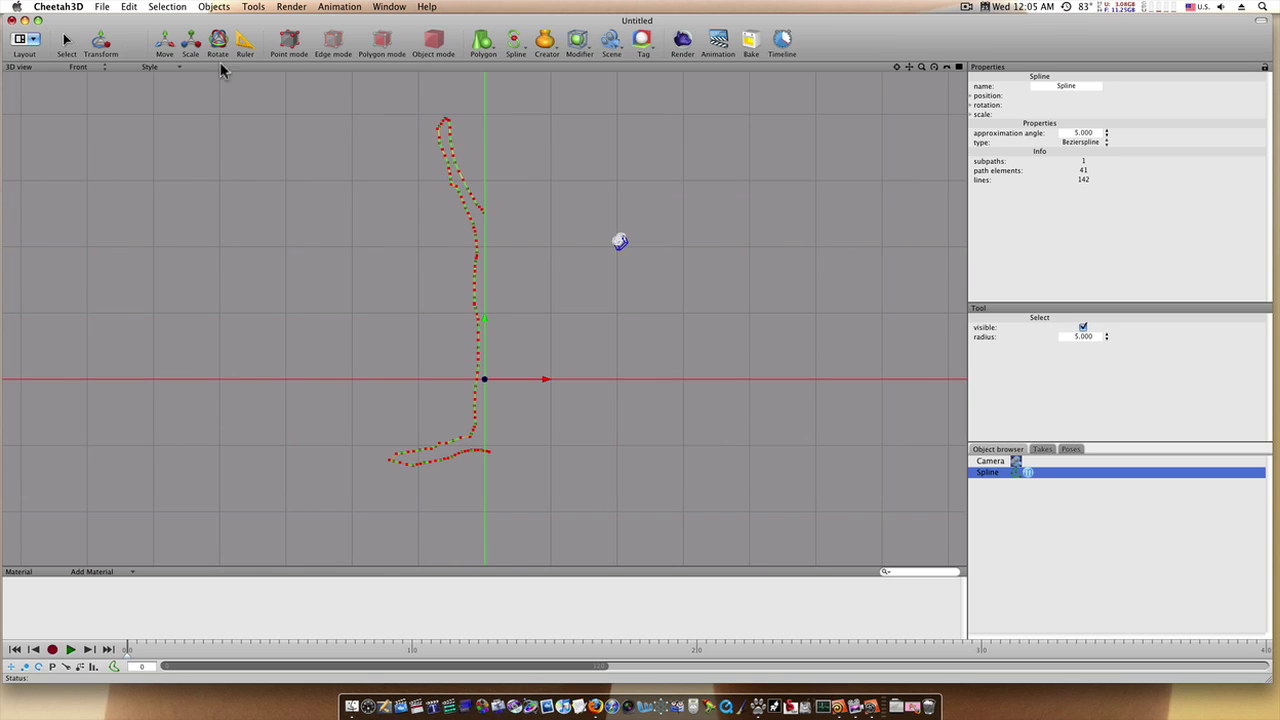
click(452, 143)
key(w)
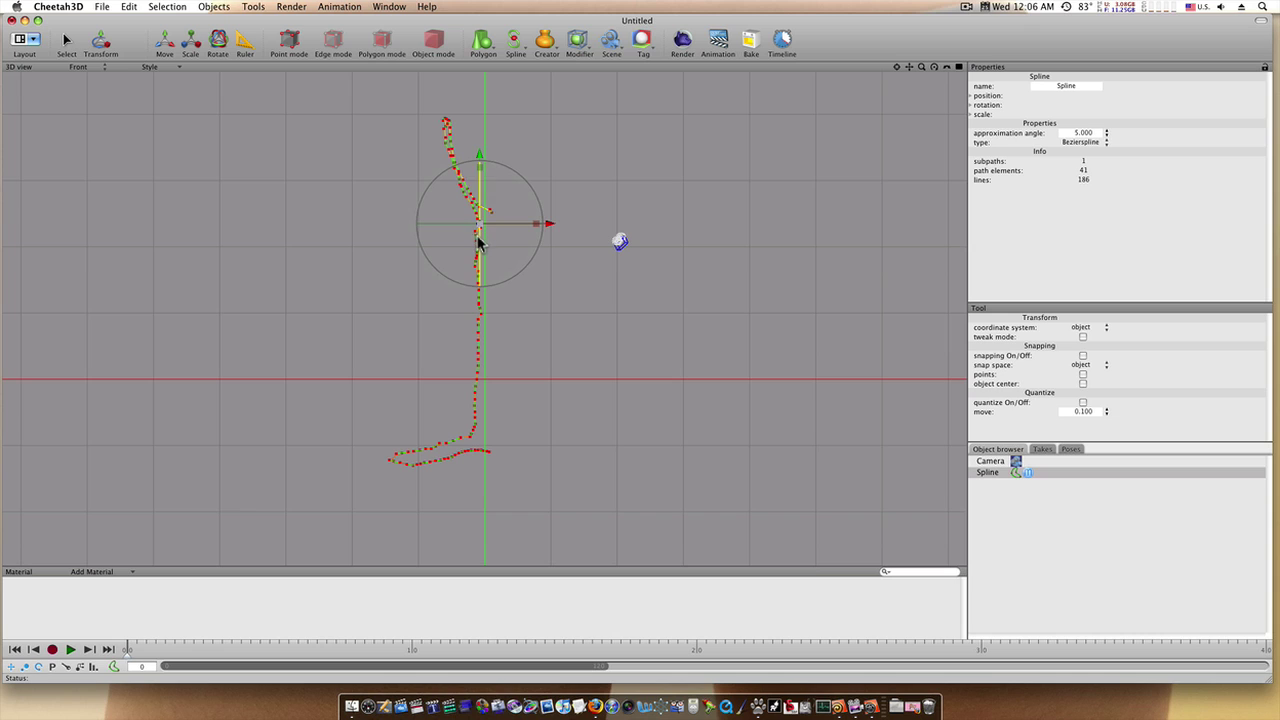
click(478, 242)
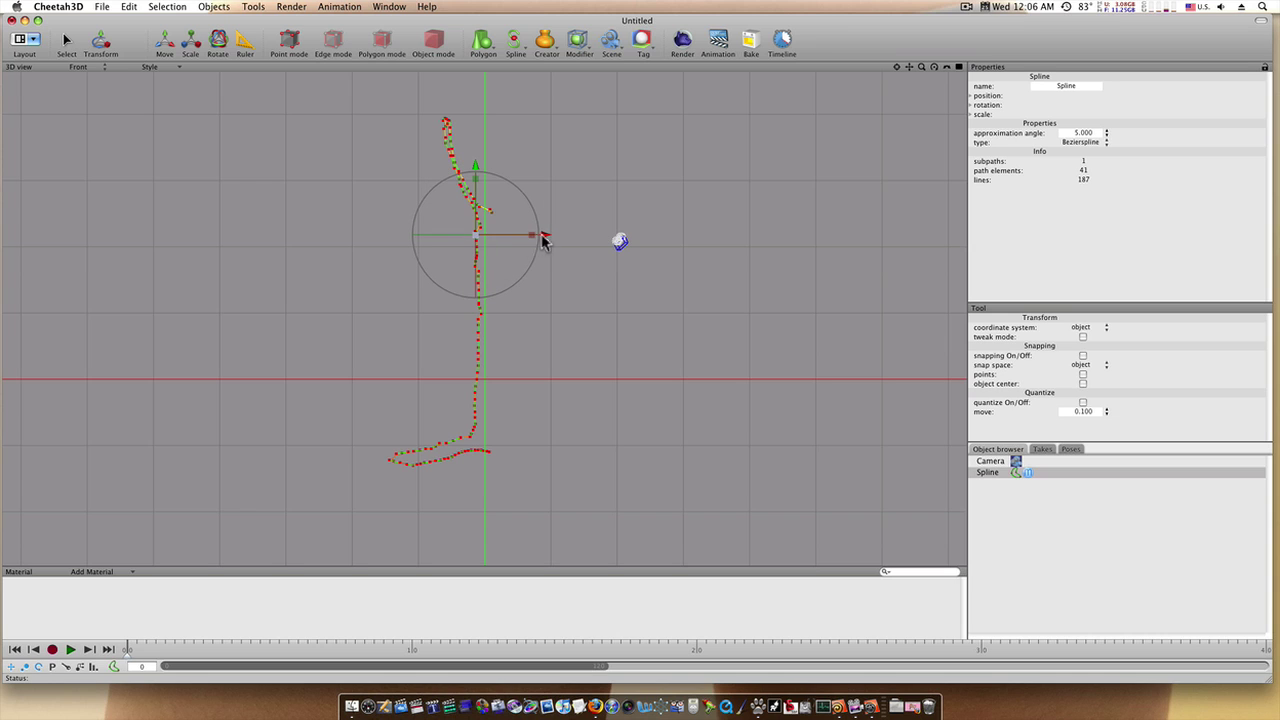
drag(543, 241, 548, 240)
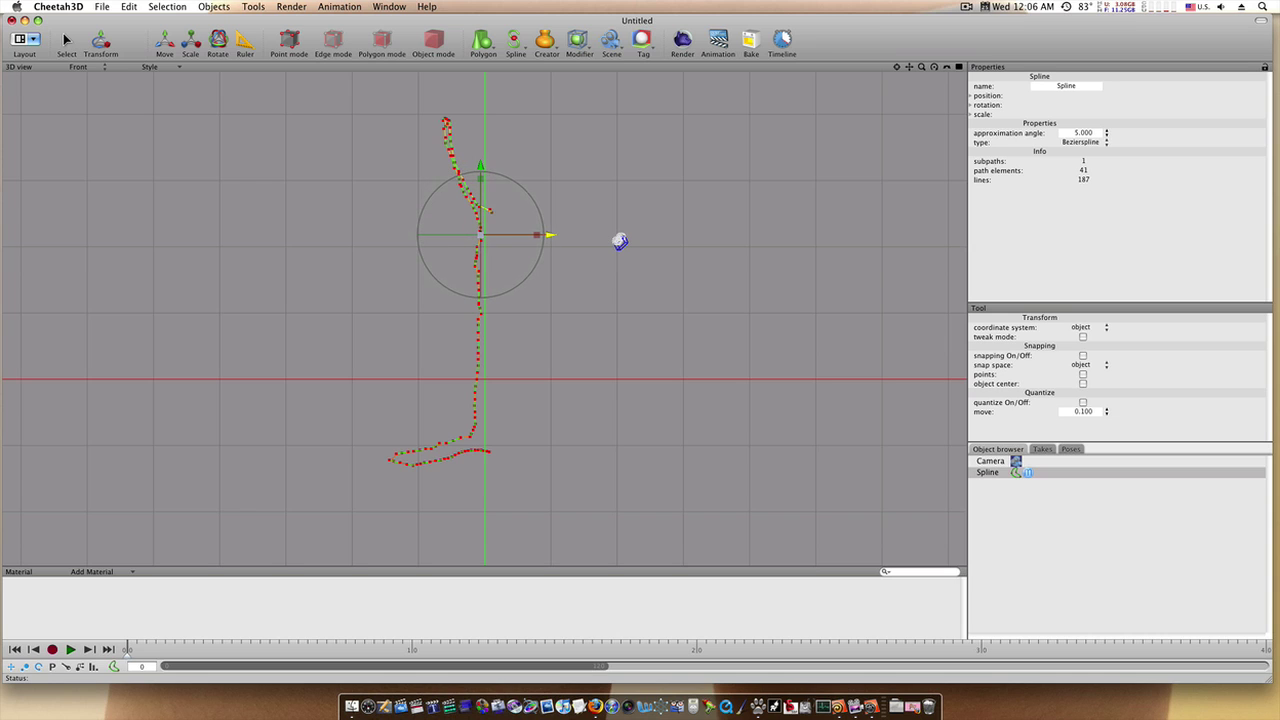
click(478, 255)
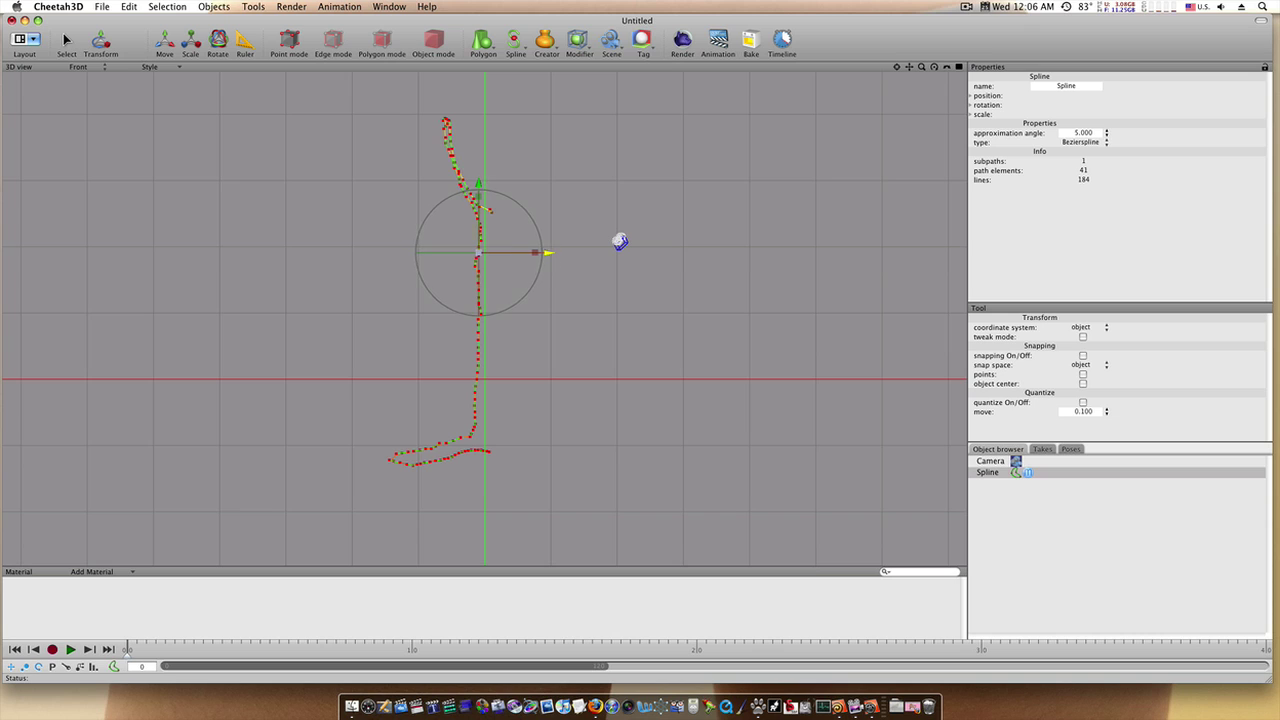
click(480, 266)
drag(543, 264, 548, 262)
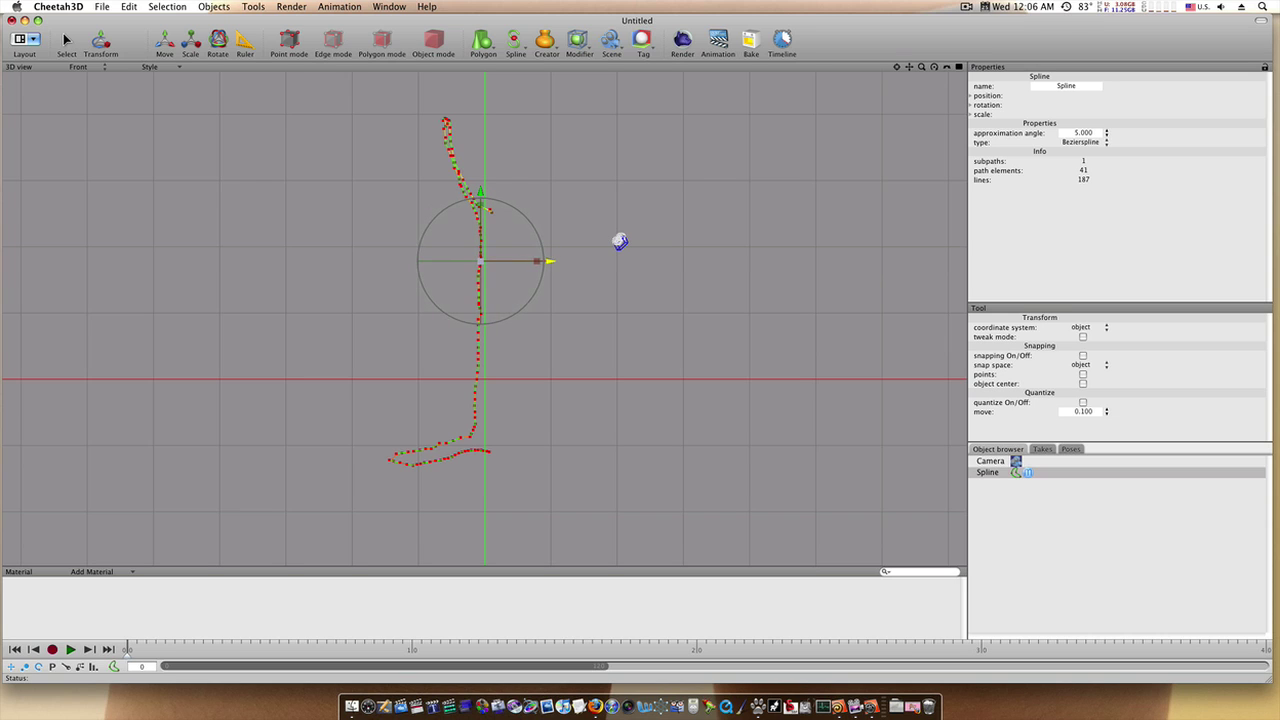
click(563, 320)
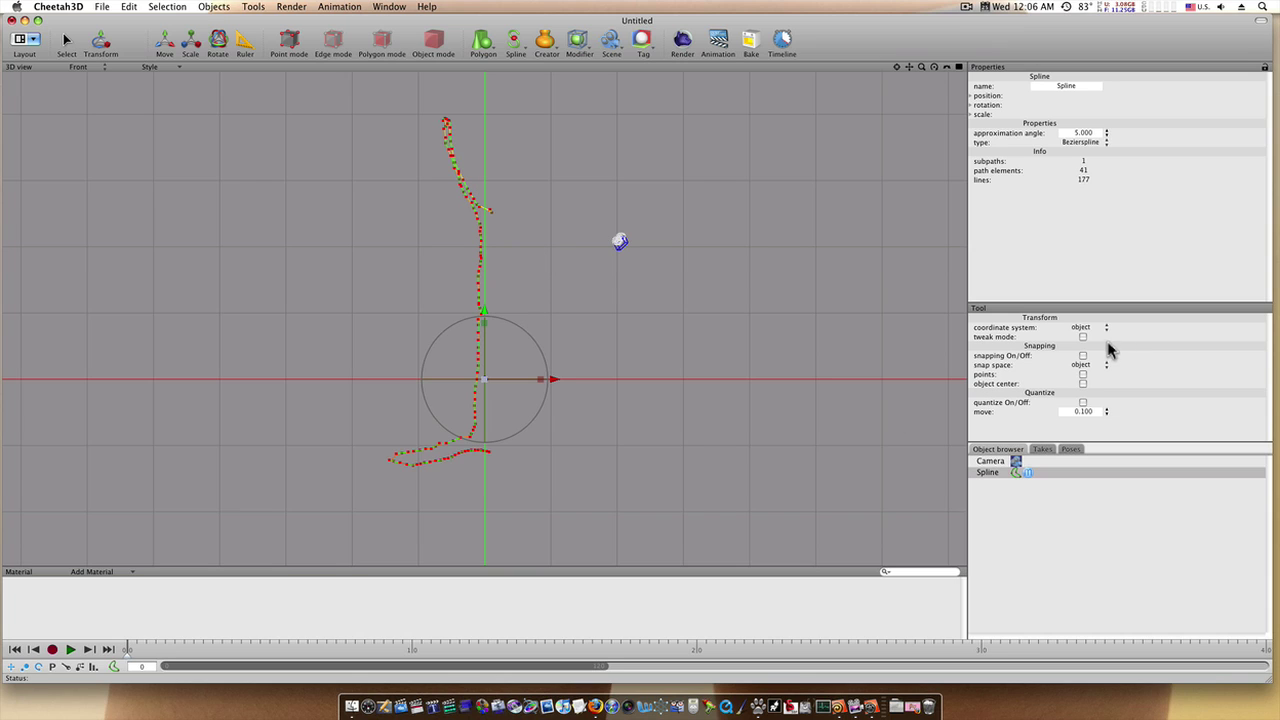
Turn on tweak mode for Transform and raise the outermost points on the underside of the profile's base
click(1082, 337)
key(space)
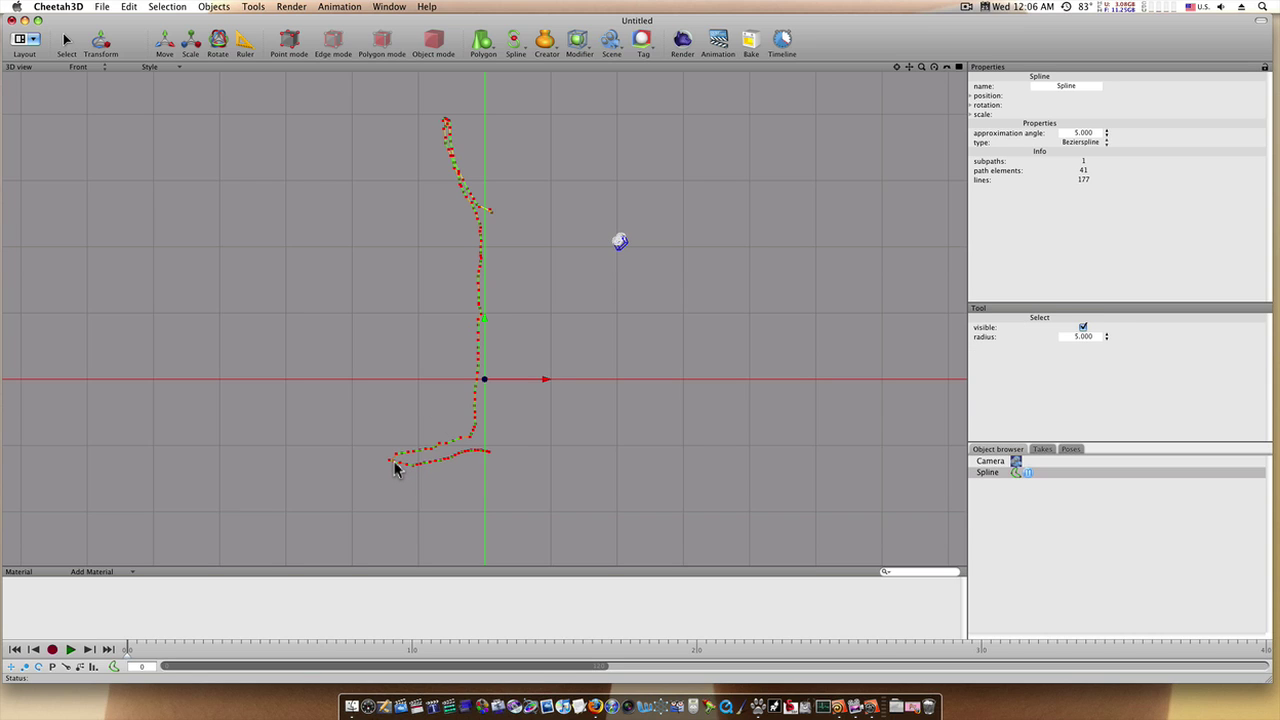
key(space)
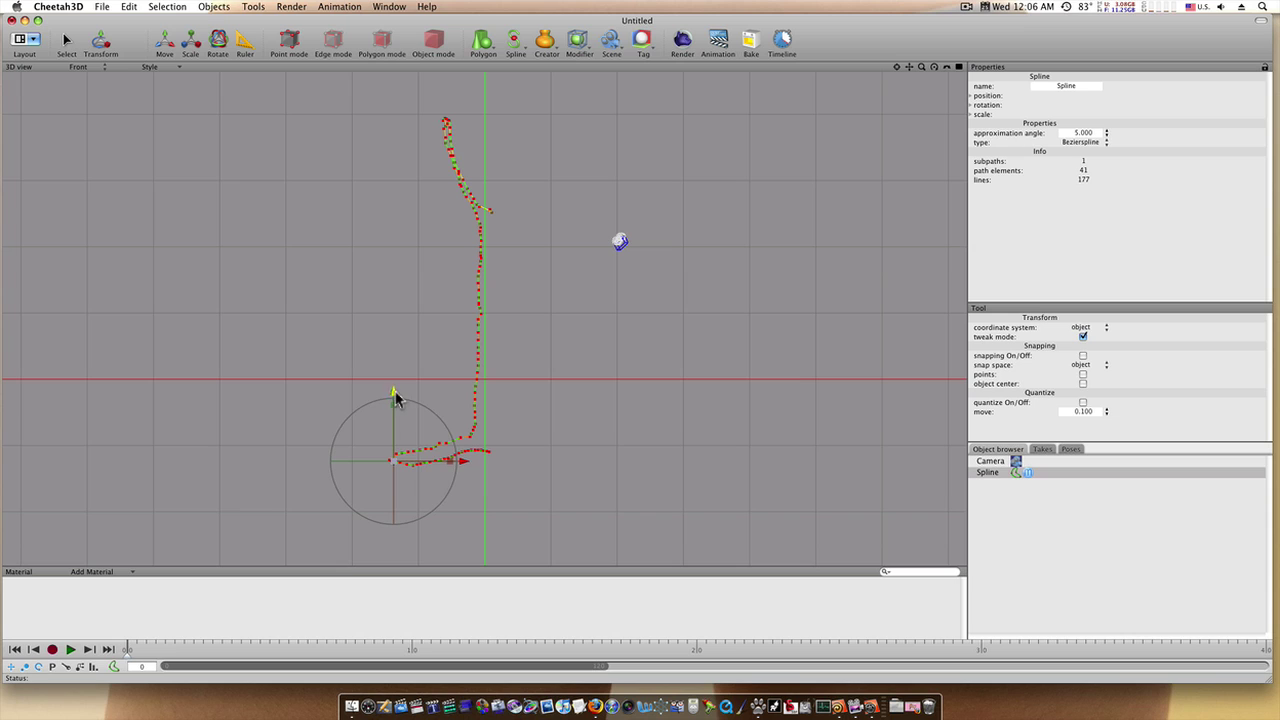
drag(395, 391, 395, 388)
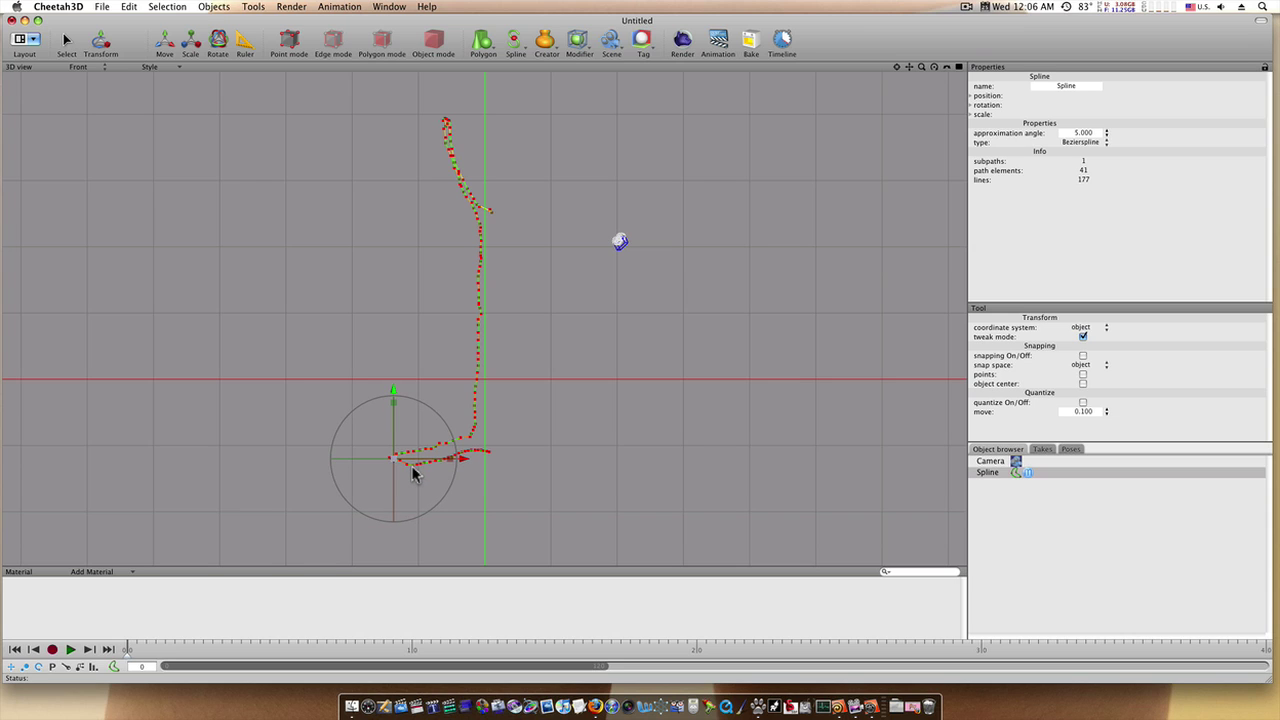
key(q)
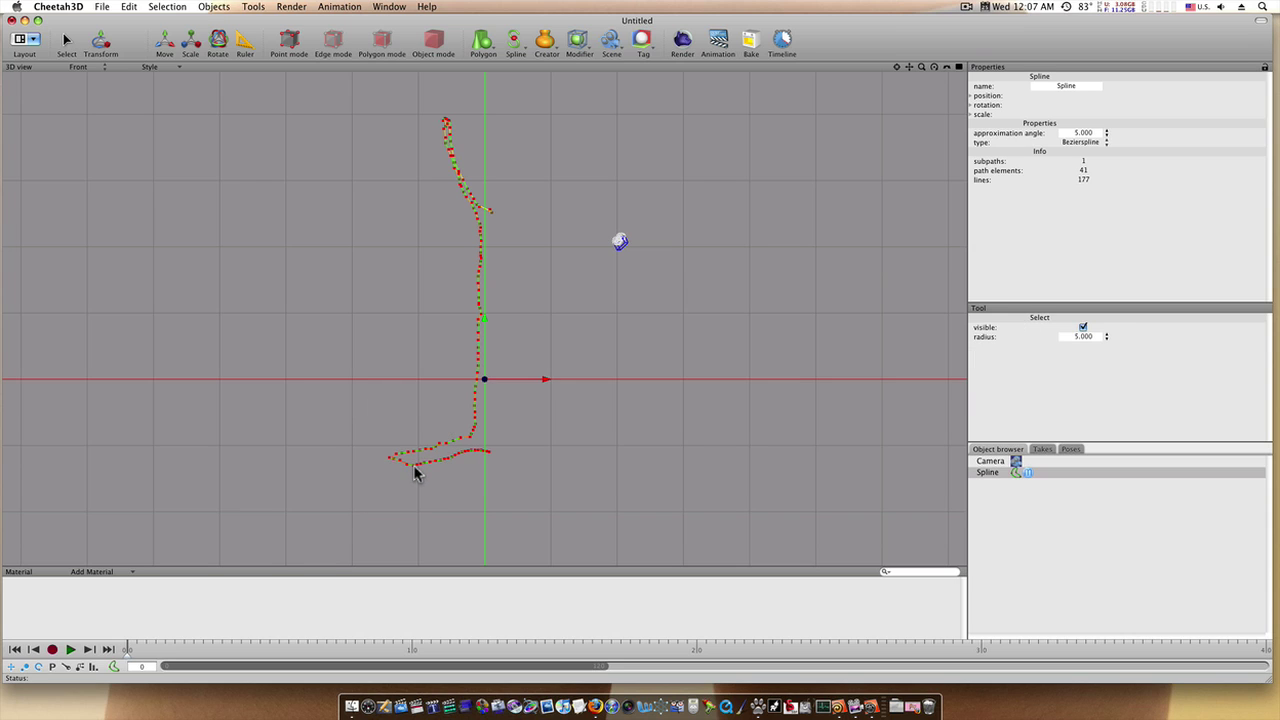
key(t)
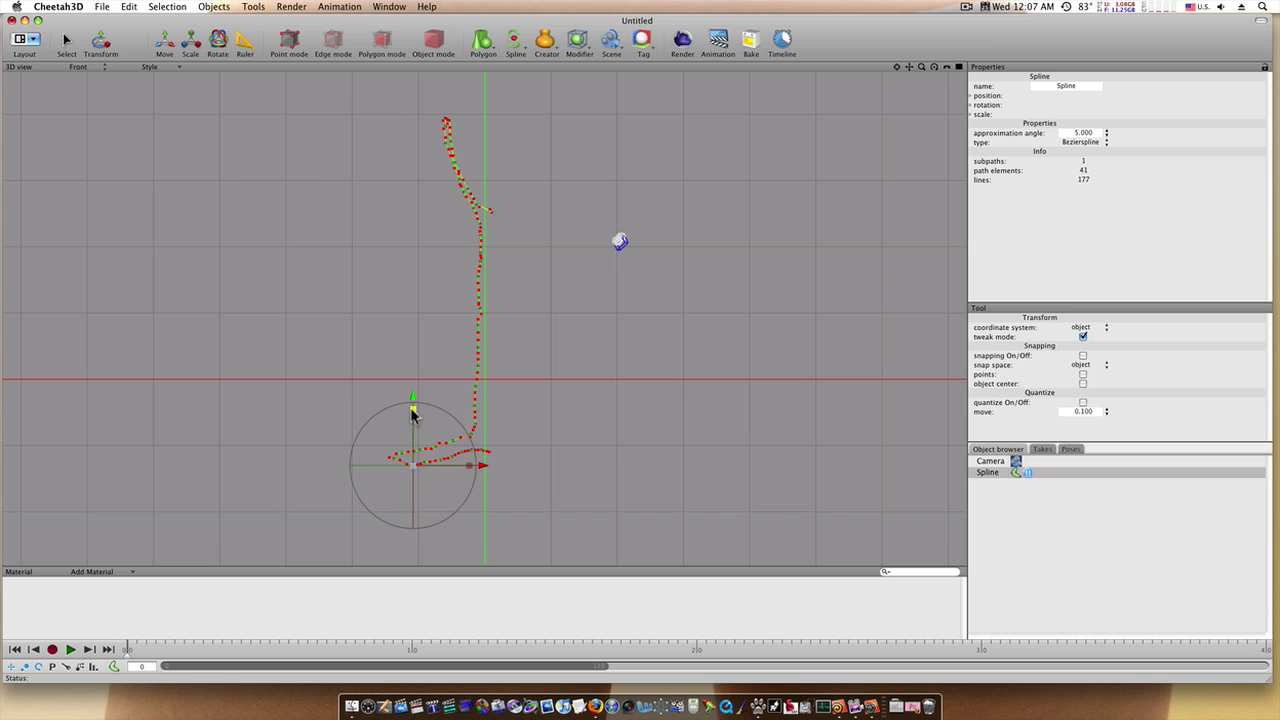
drag(413, 393, 413, 386)
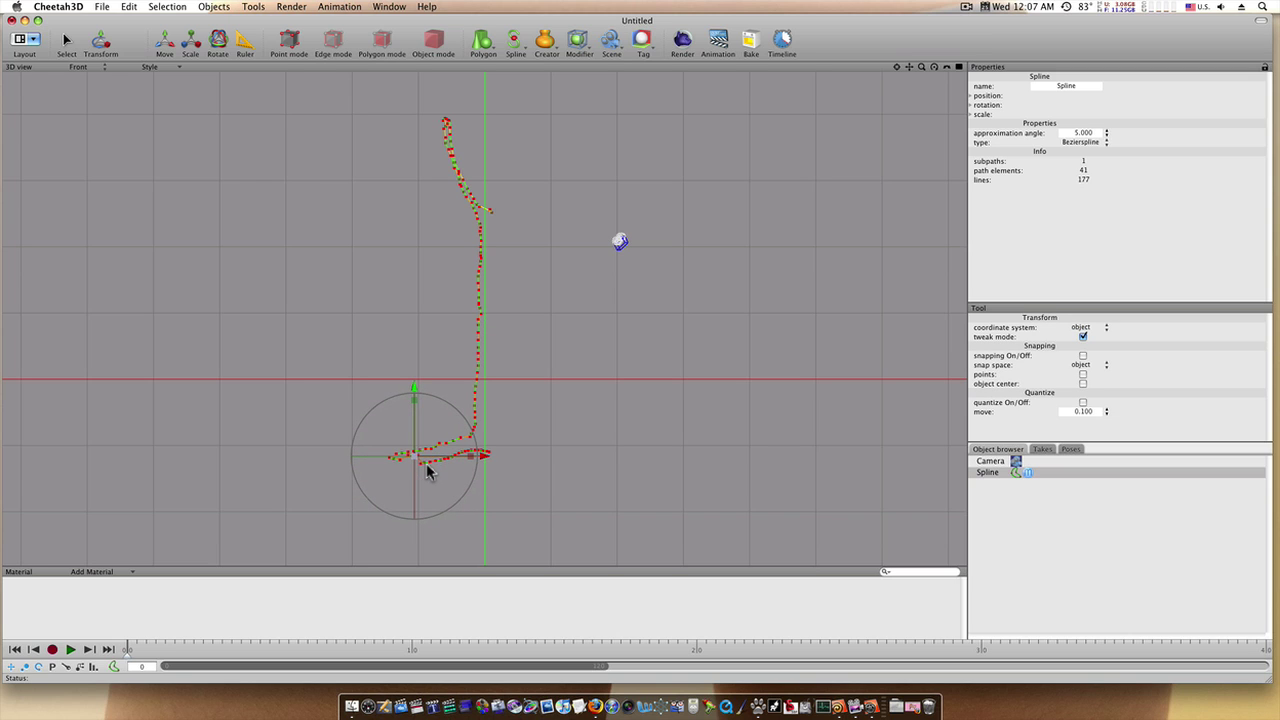
Raise the remaining underside points of the base towards its upper edge, working inward to the stem, to thin the foot
key(s)
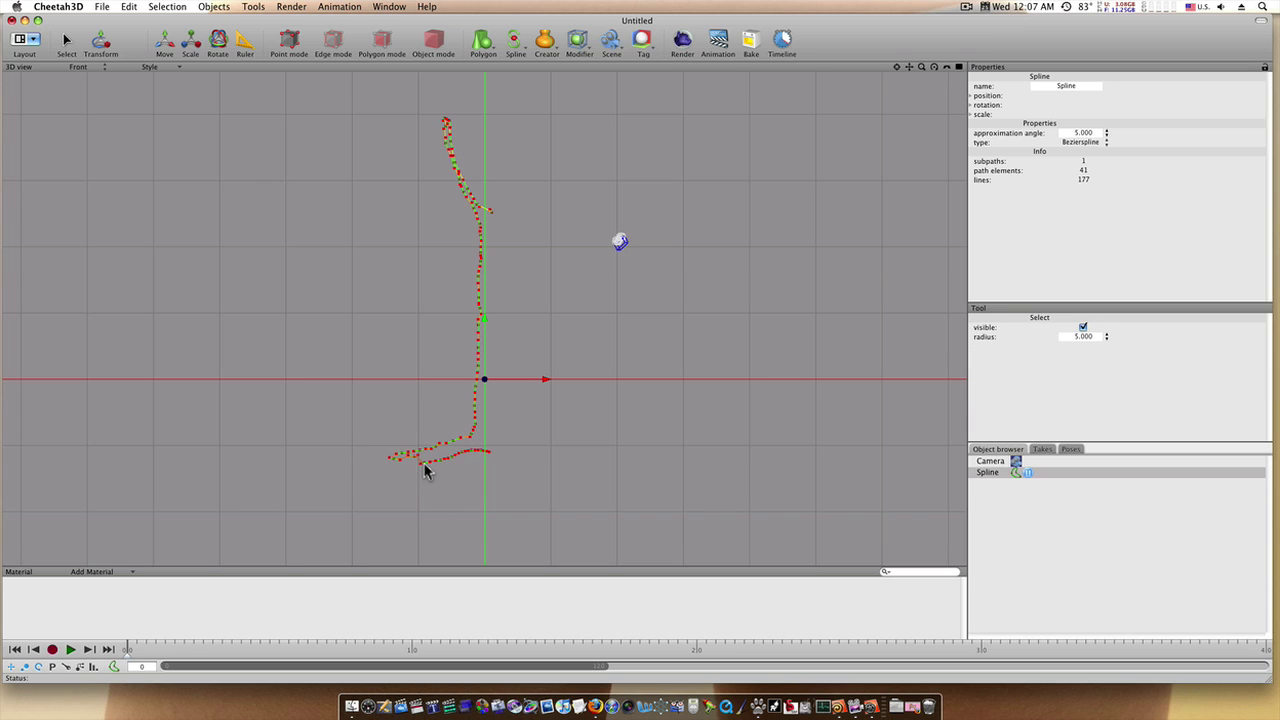
click(425, 464)
key(t)
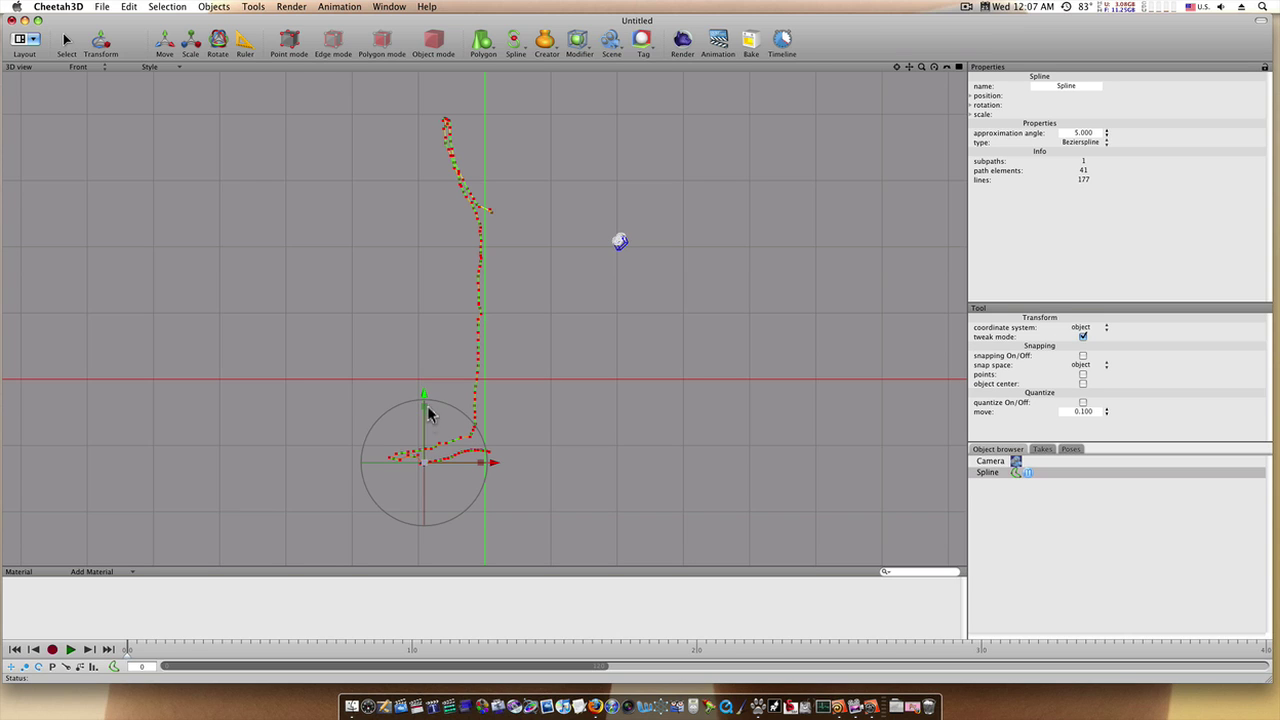
drag(424, 395, 424, 385)
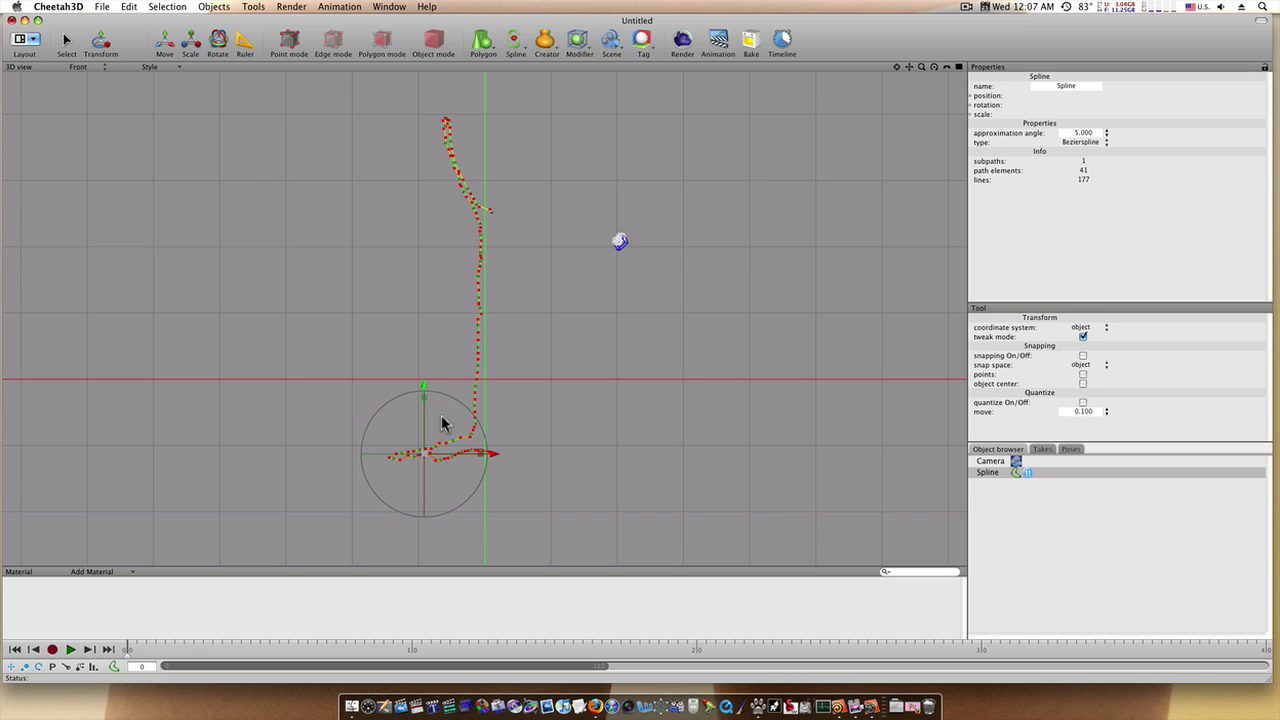
key(s)
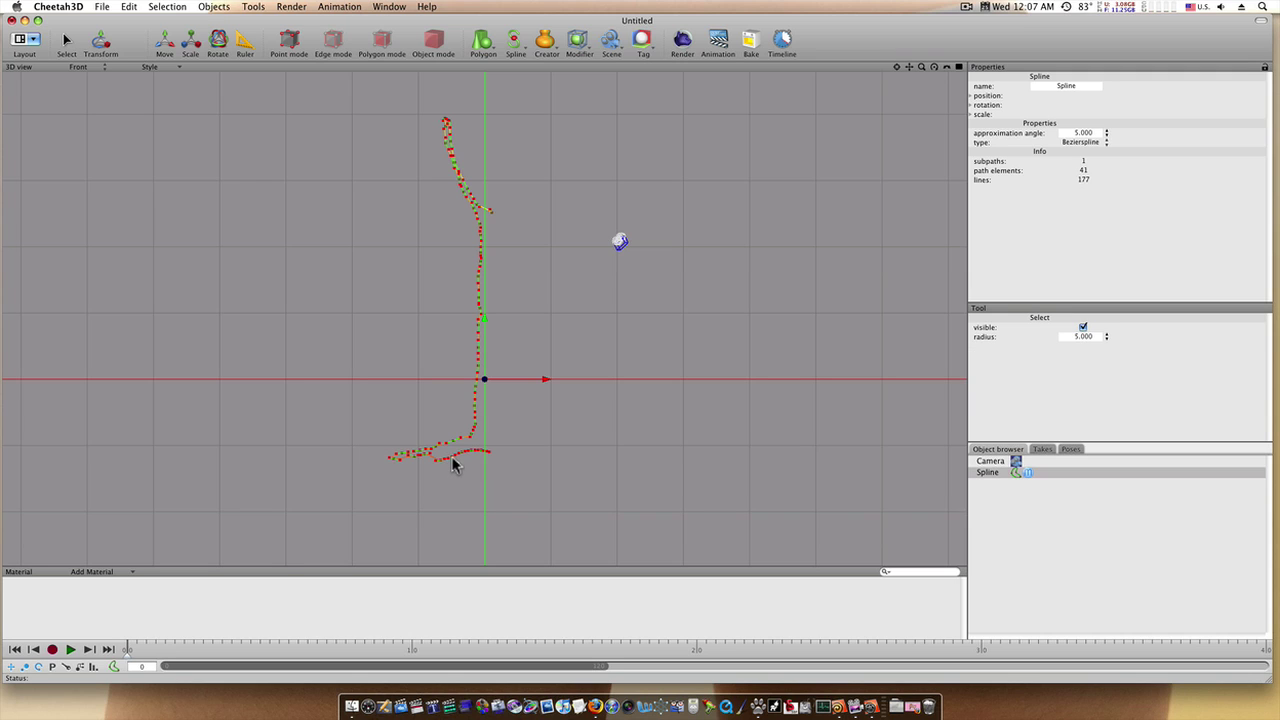
key(t)
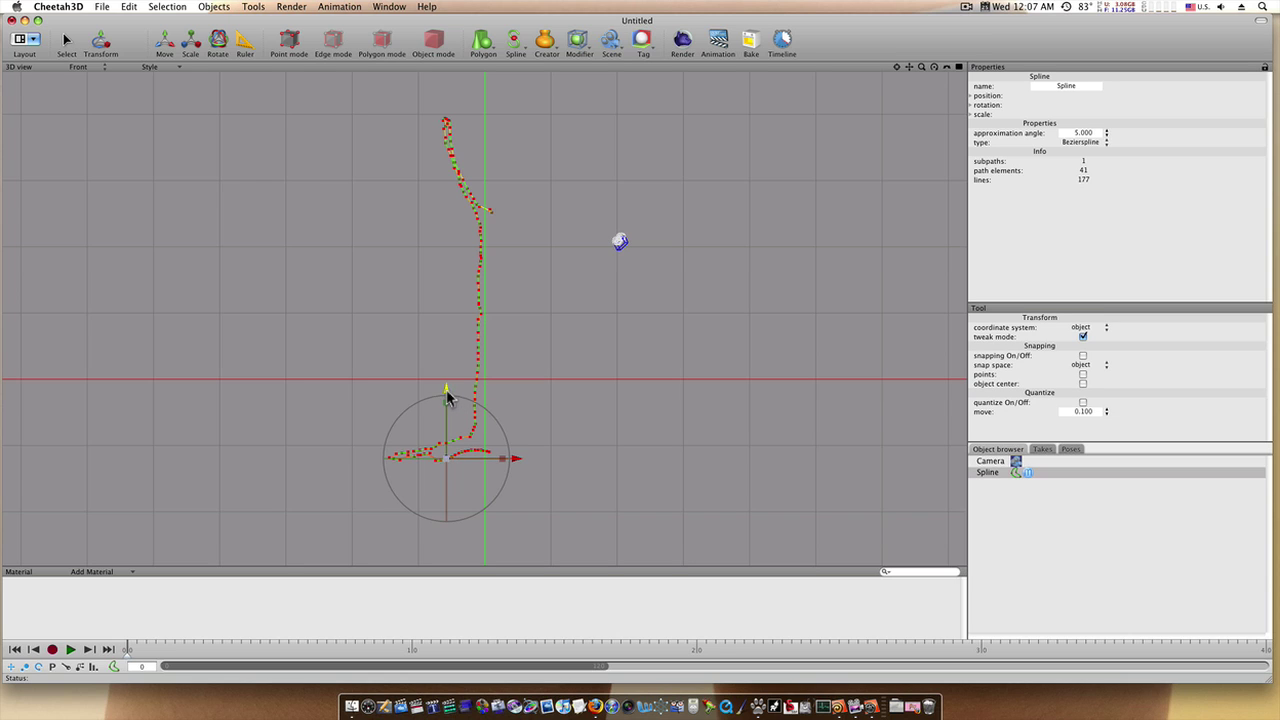
drag(447, 386, 447, 382)
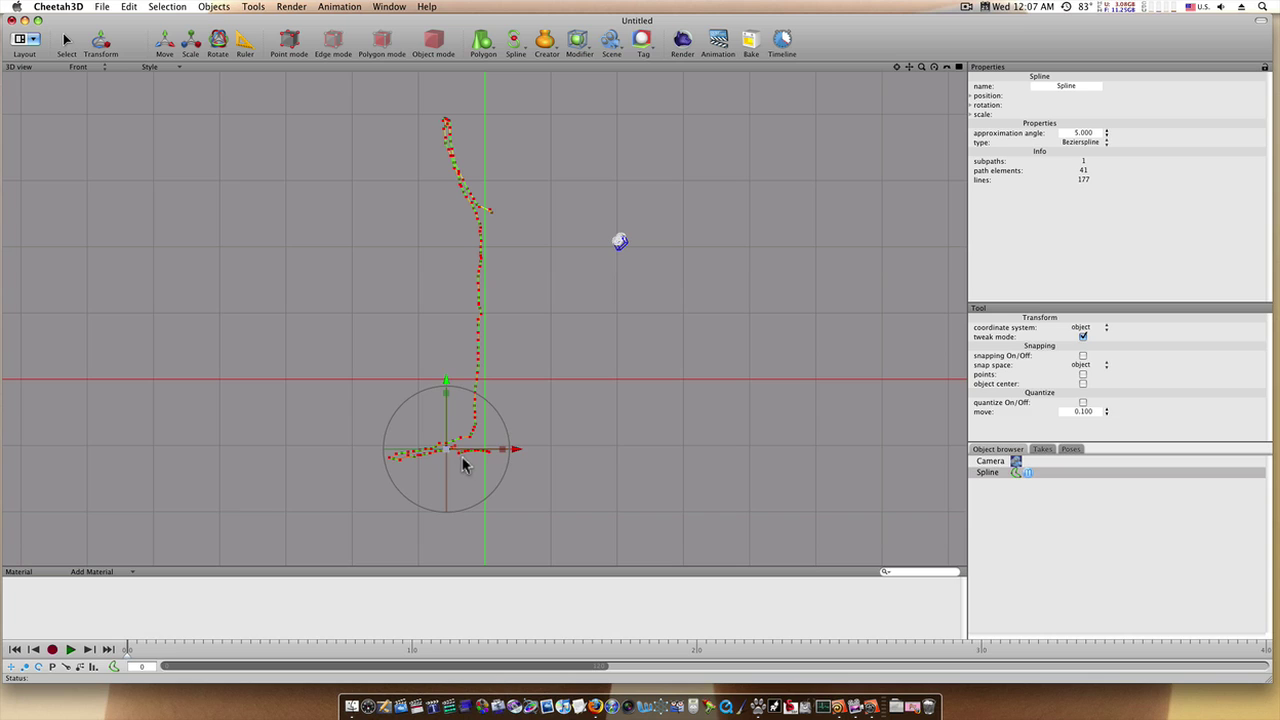
key(Escape)
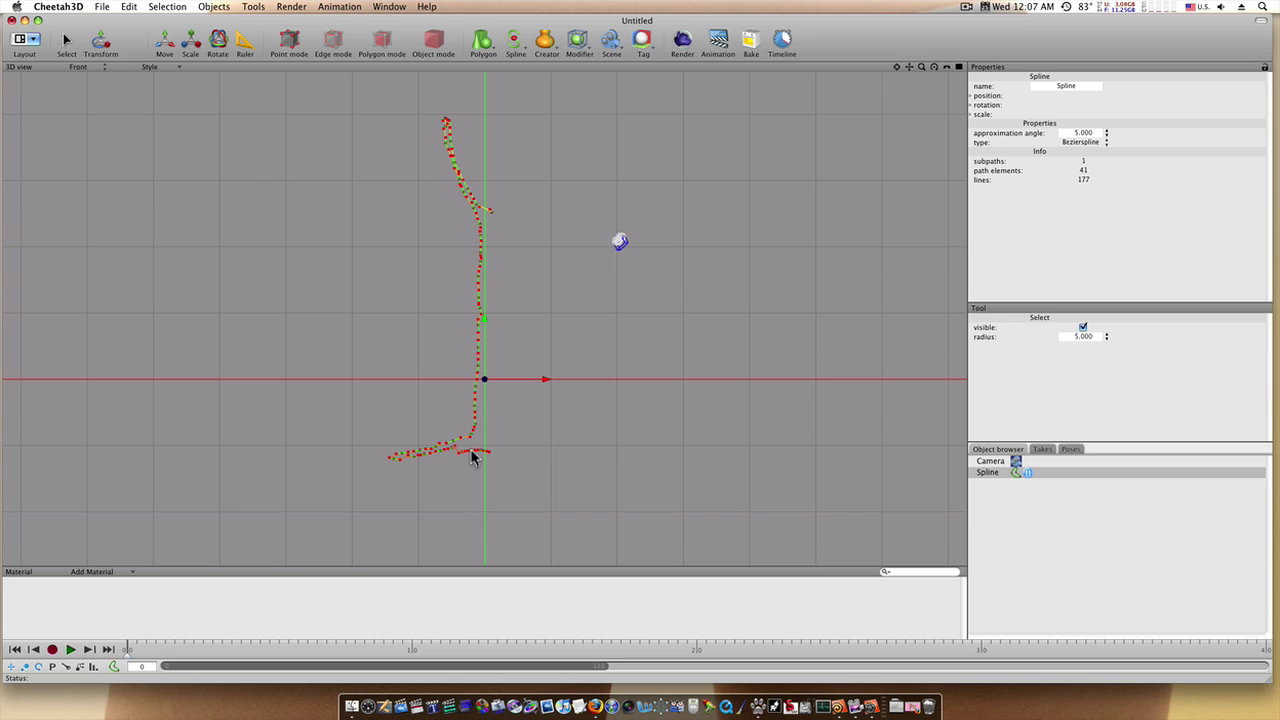
key(space)
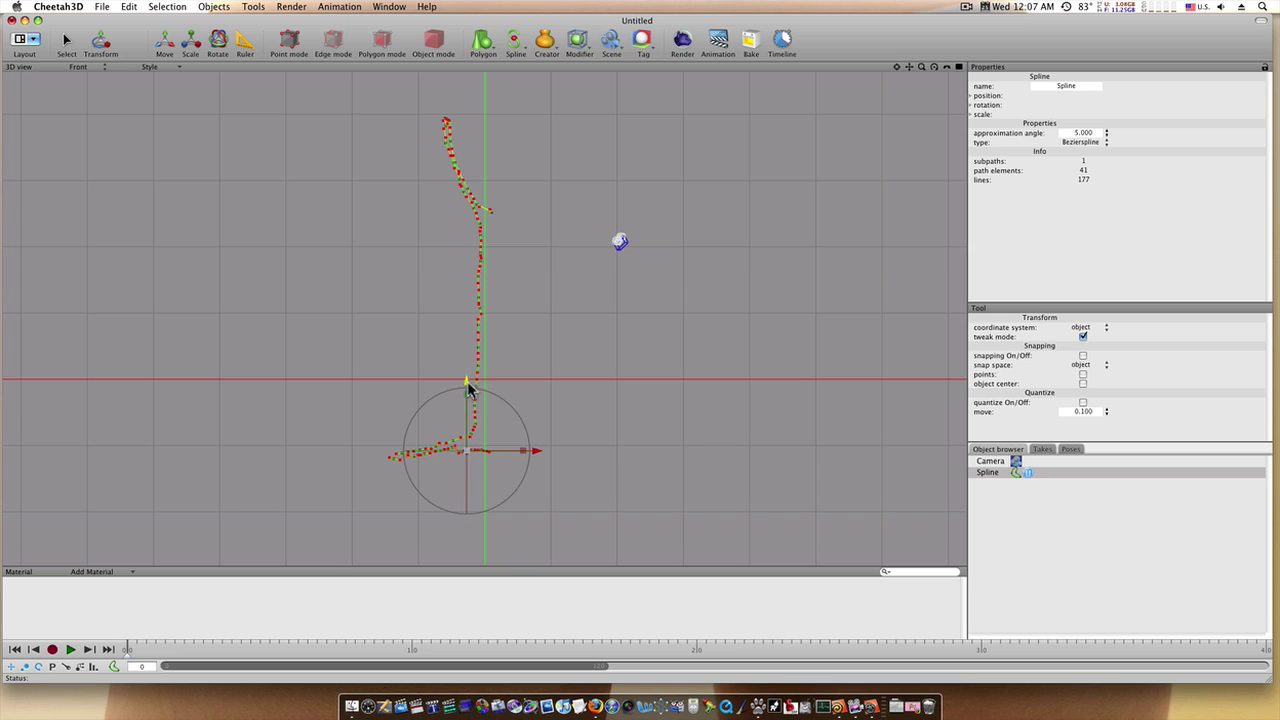
drag(469, 389, 469, 380)
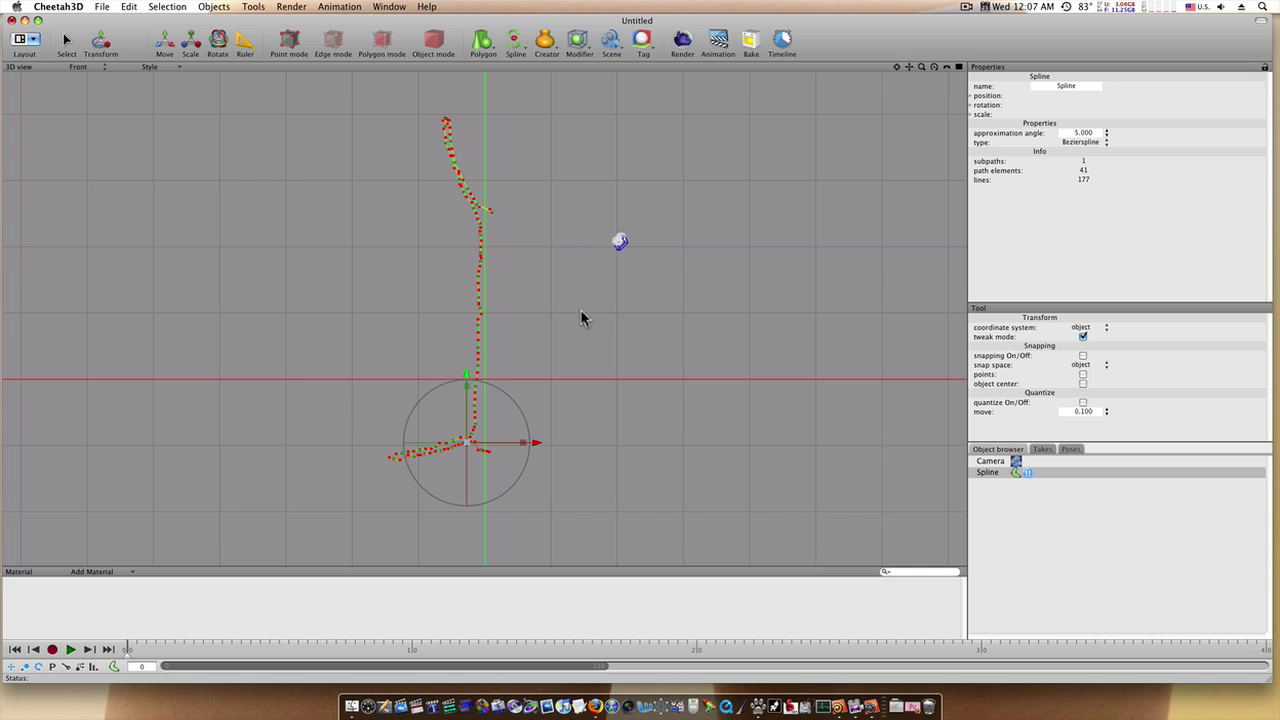
Area-select the profile spline's points and use Set Value to set only their Z coordinate to 0
click(170, 7)
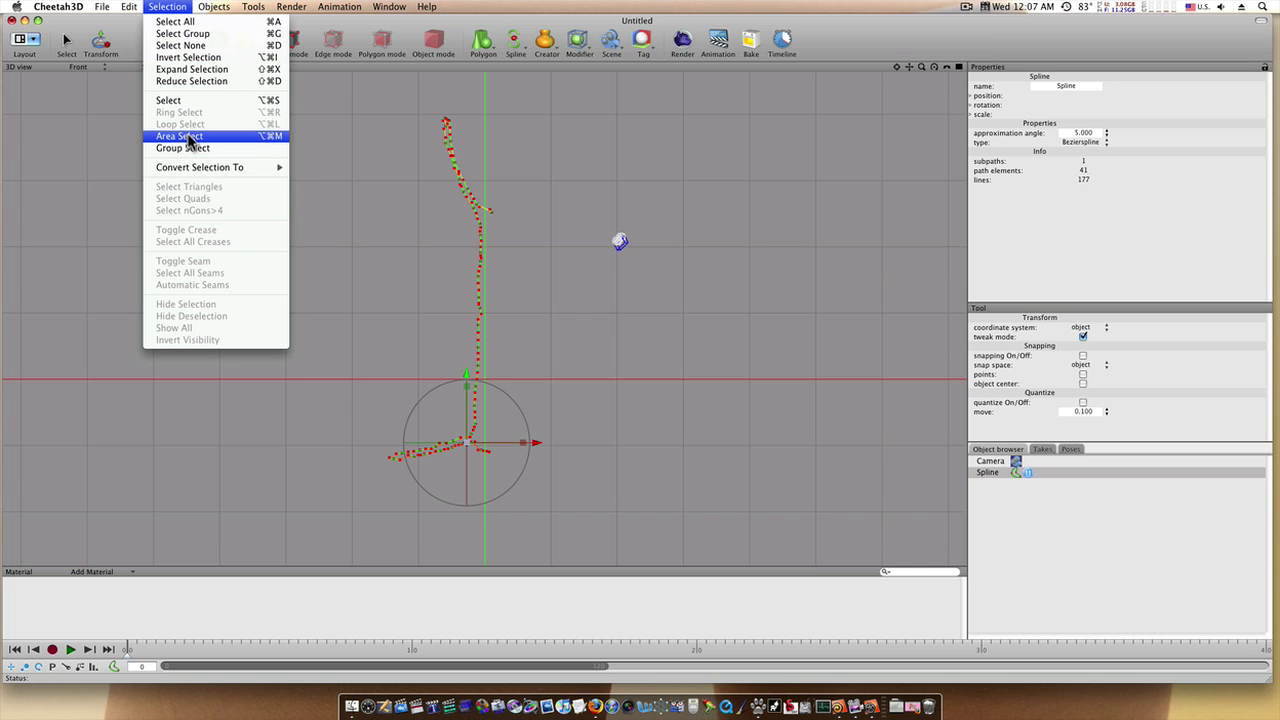
click(189, 138)
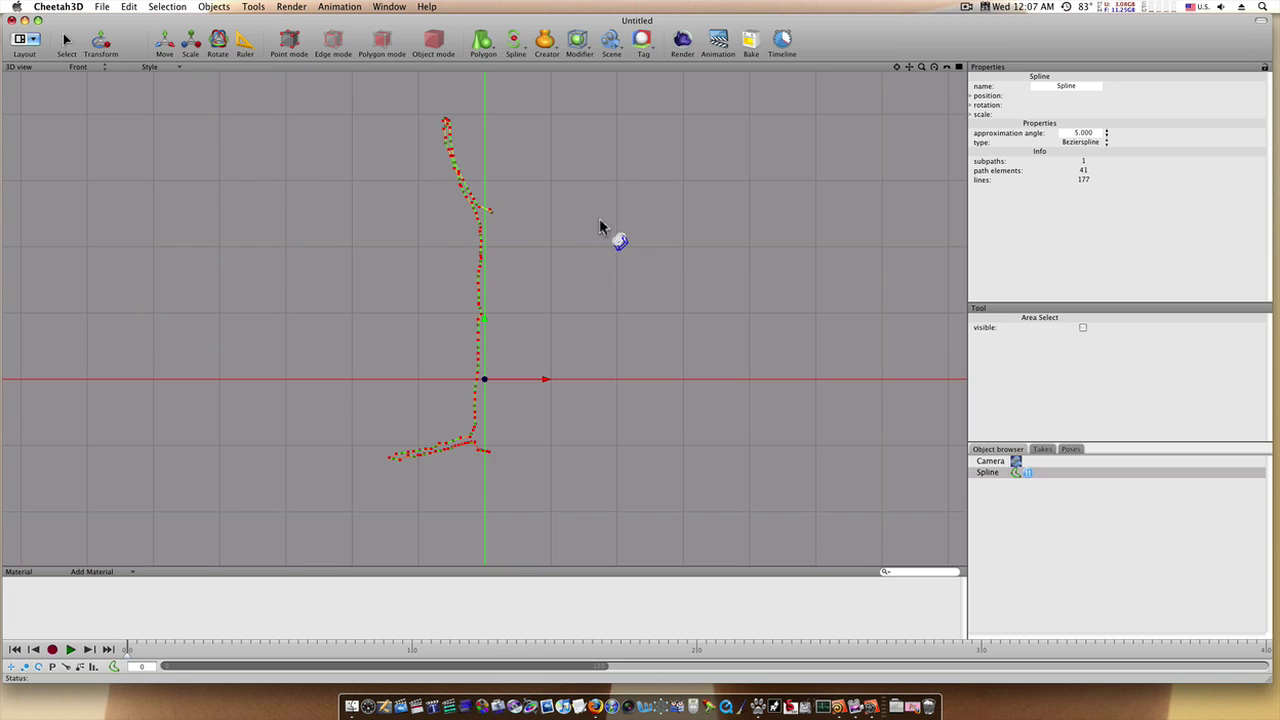
drag(574, 173, 561, 188)
drag(510, 257, 489, 466)
click(254, 7)
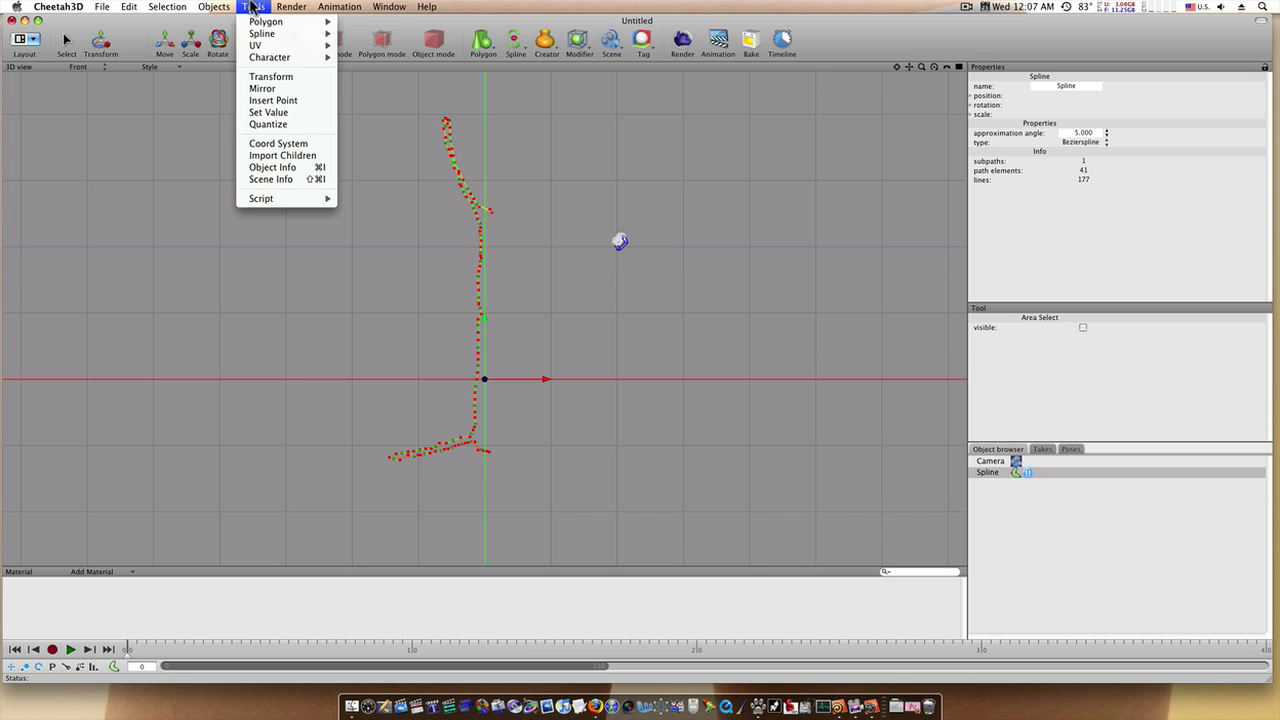
click(270, 112)
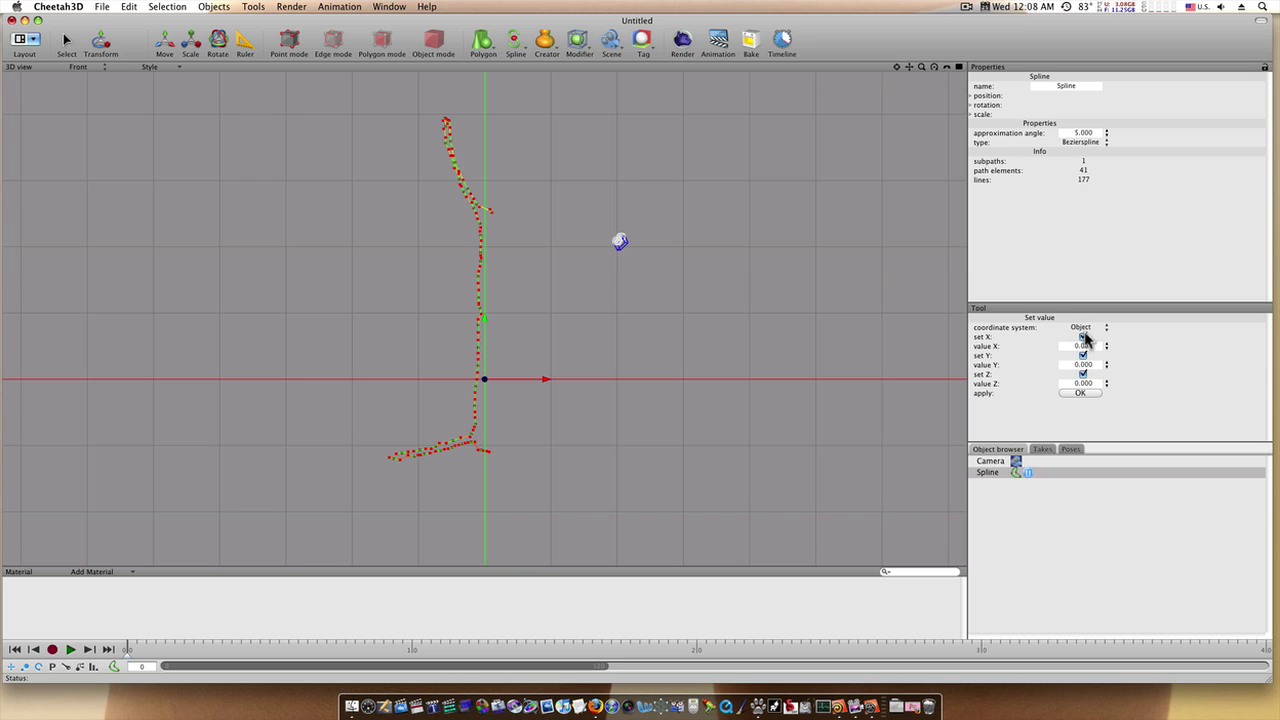
click(1083, 337)
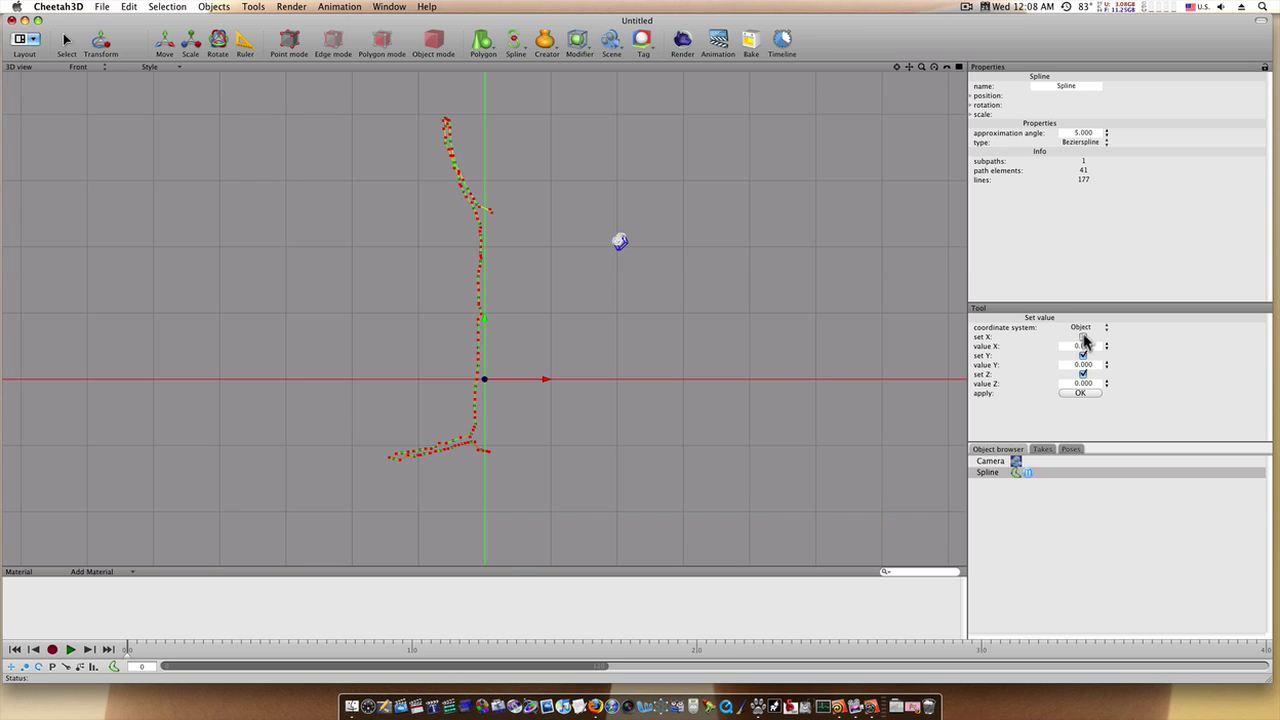
click(1083, 394)
Switch to the camera view and add a Lathe creator with the profile spline nested under it
click(86, 68)
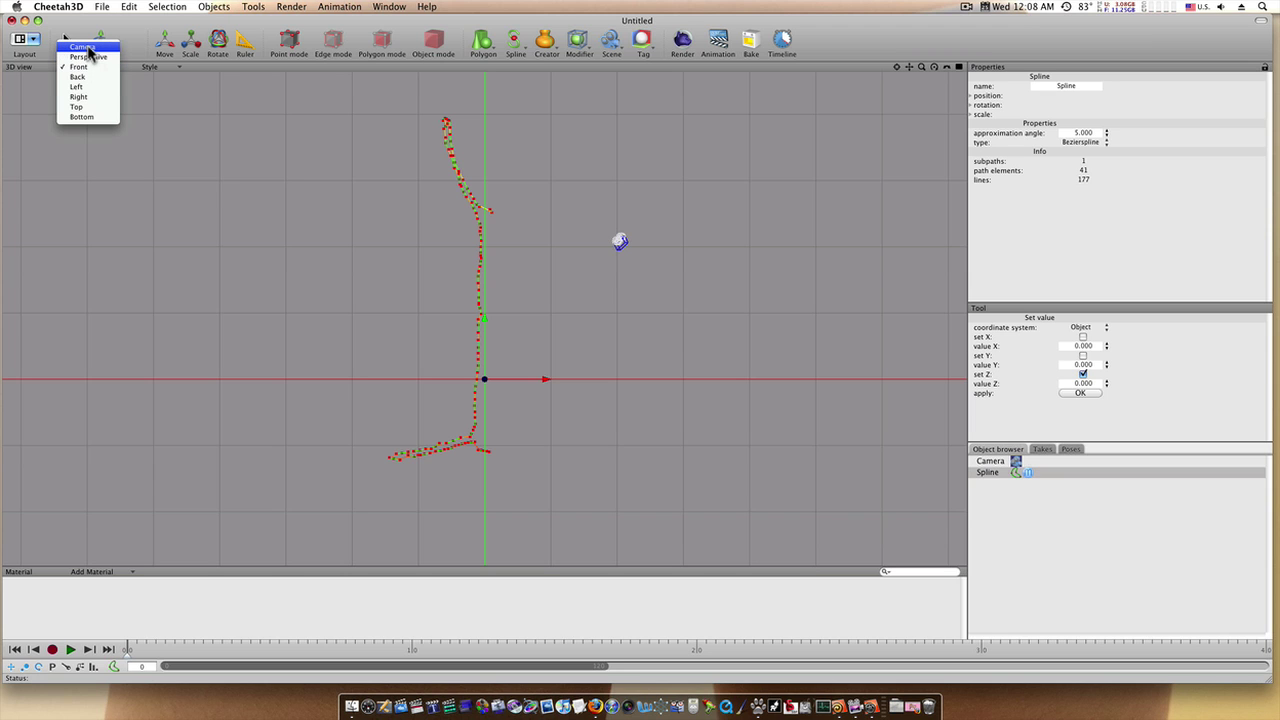
click(84, 47)
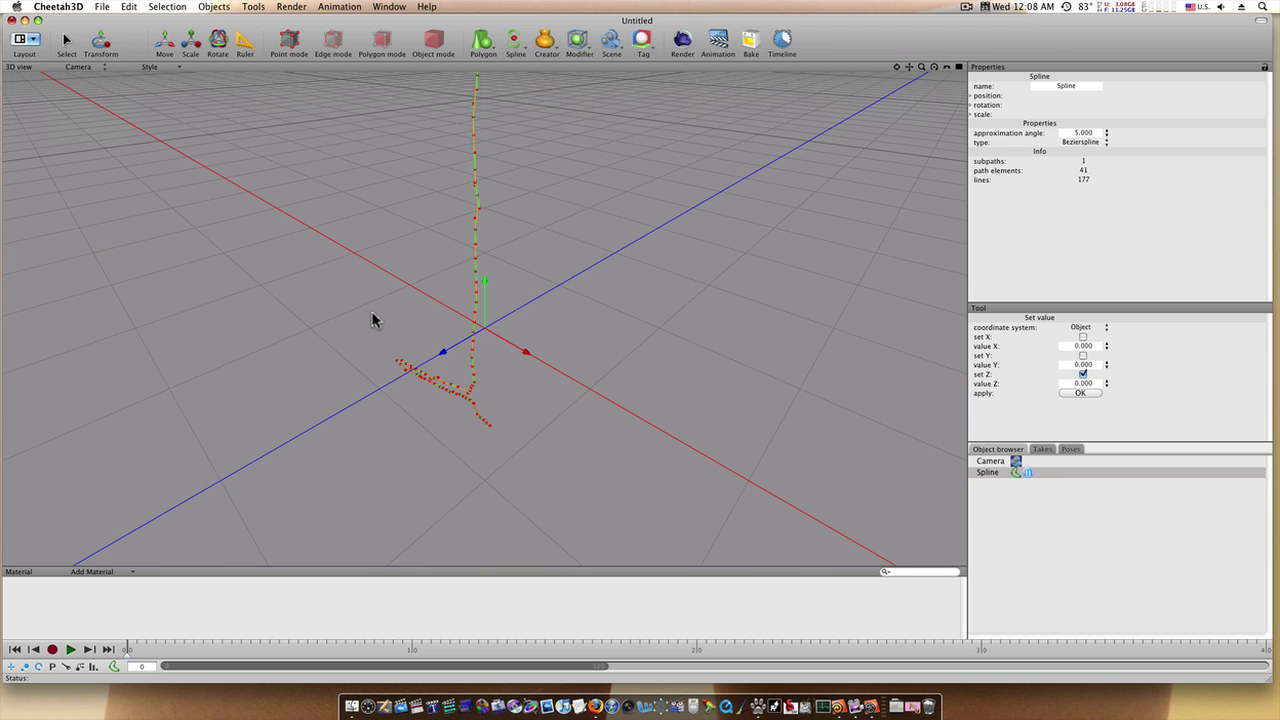
alt+right_drag(655, 336, 436, 324)
middle_drag(437, 332, 333, 332)
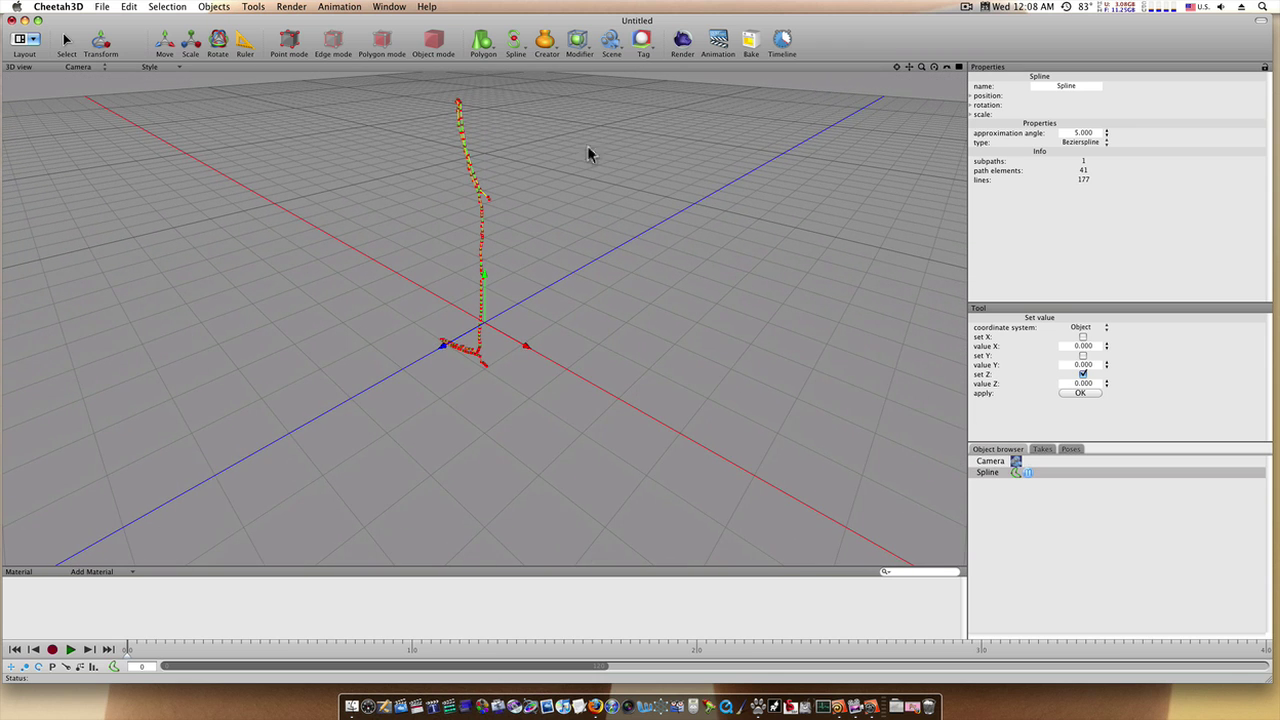
click(545, 42)
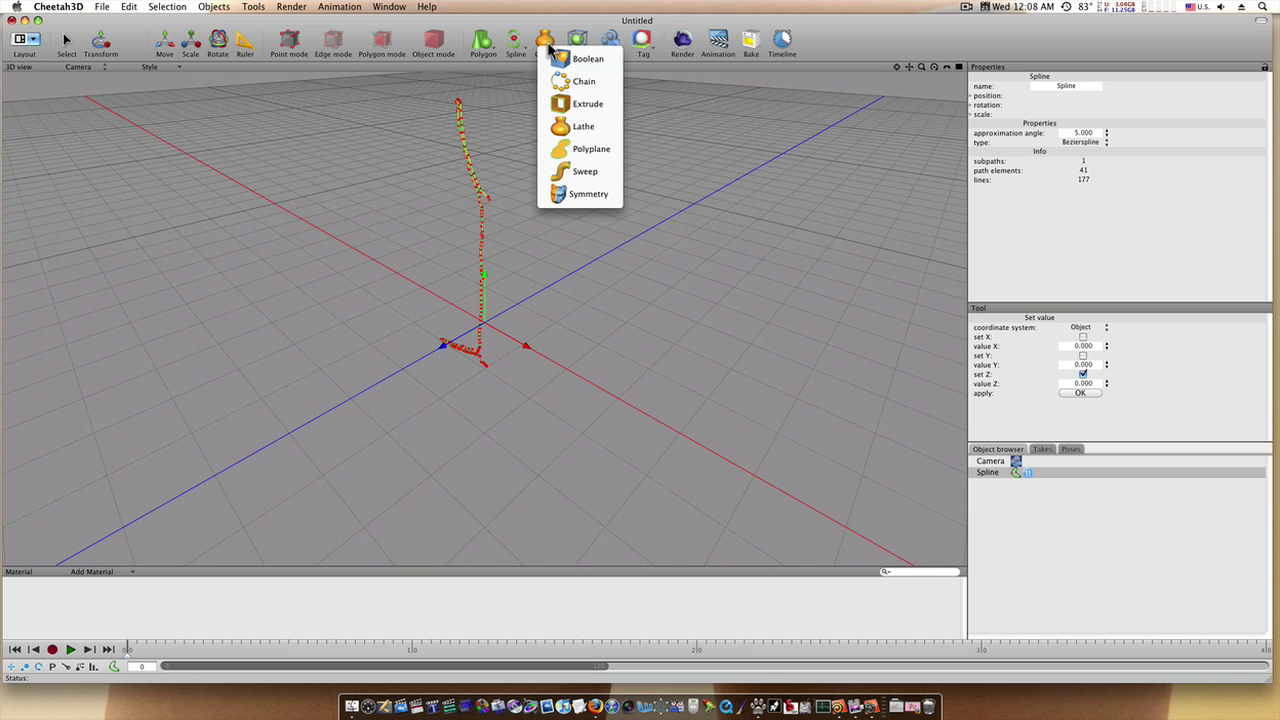
click(583, 126)
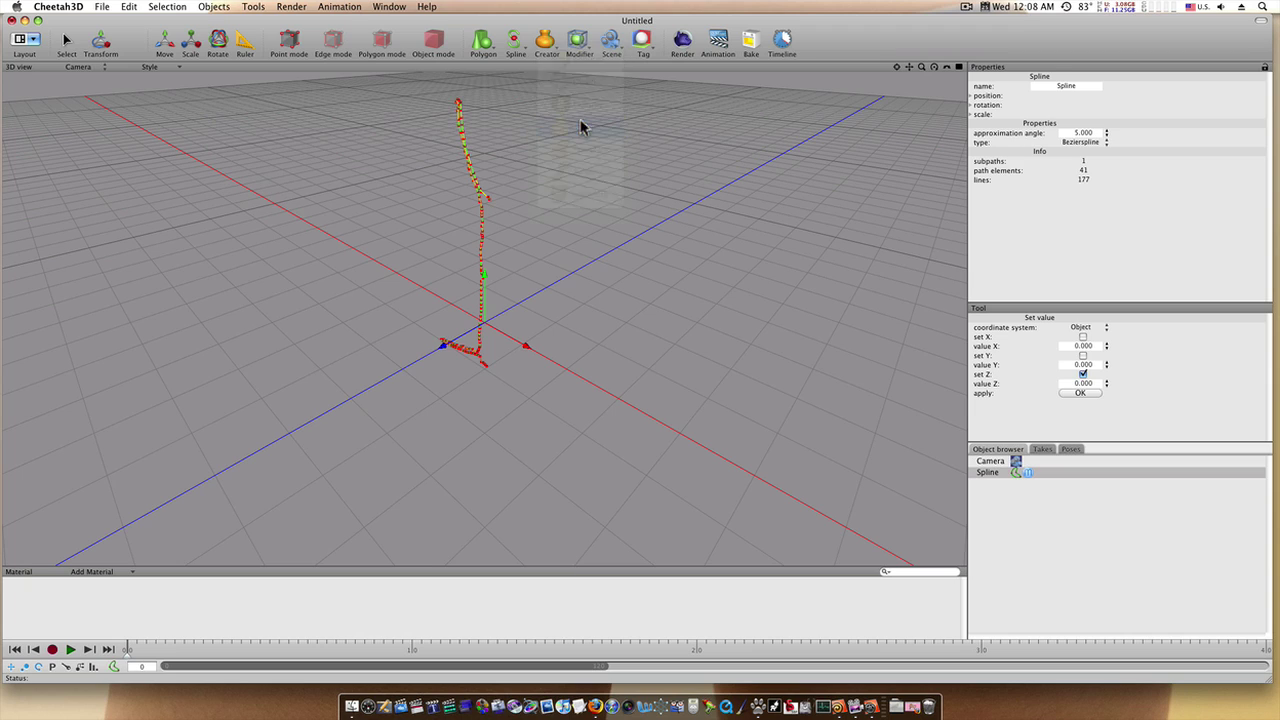
click(989, 478)
drag(989, 472, 988, 488)
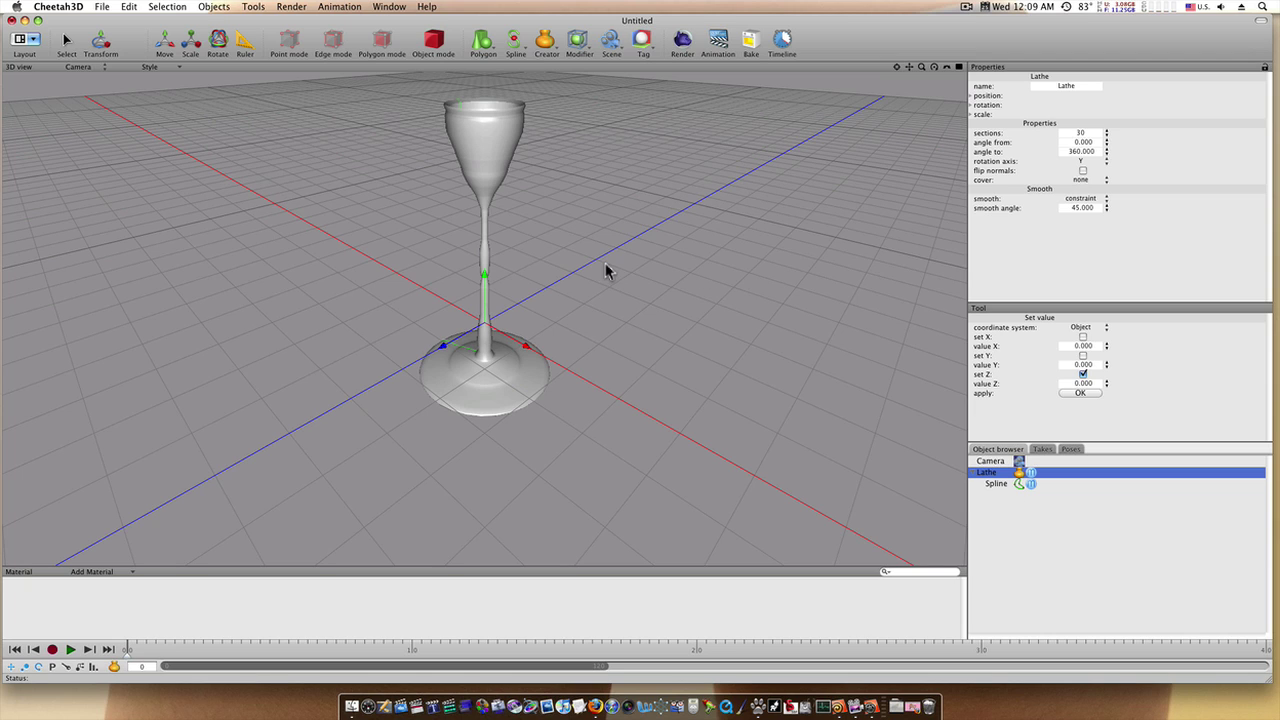
Create a Membrane material and set its colour to white
mouse_move(598, 247)
alt+mouse_down()
mouse_move(595, 292)
mouse_move(604, 252)
alt+mouse_up()
right_drag(604, 258, 491, 286)
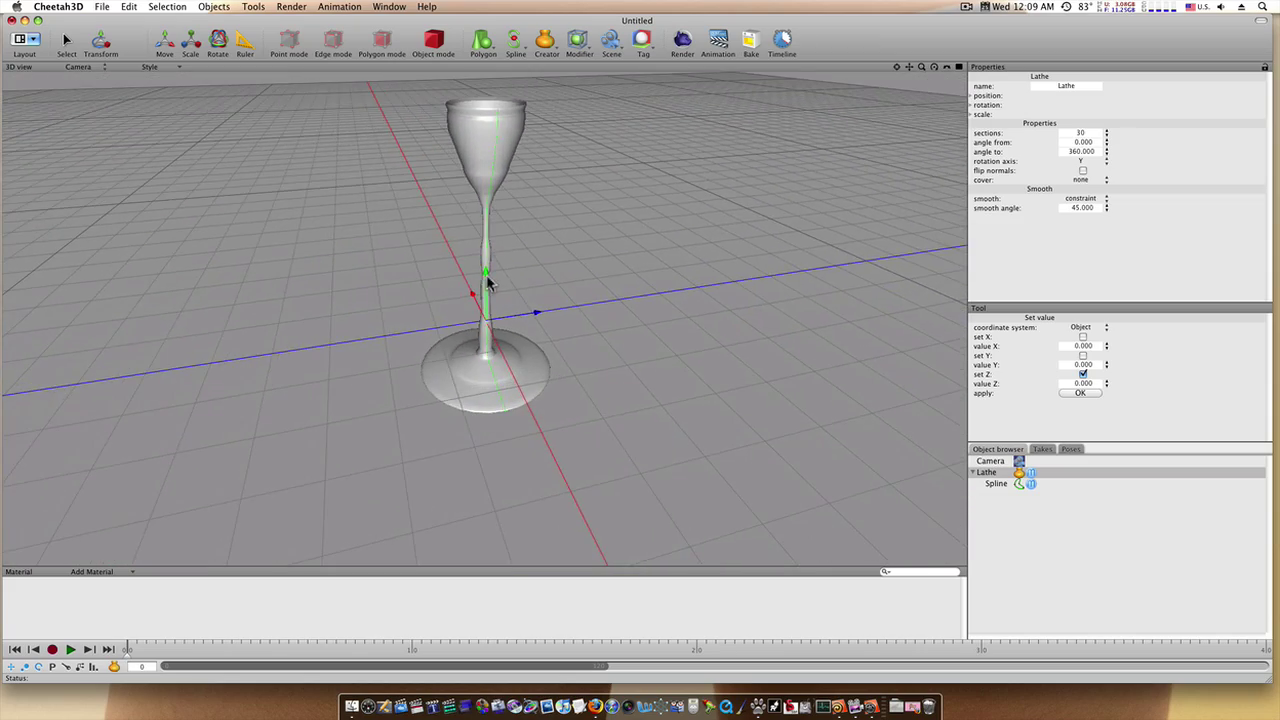
click(110, 570)
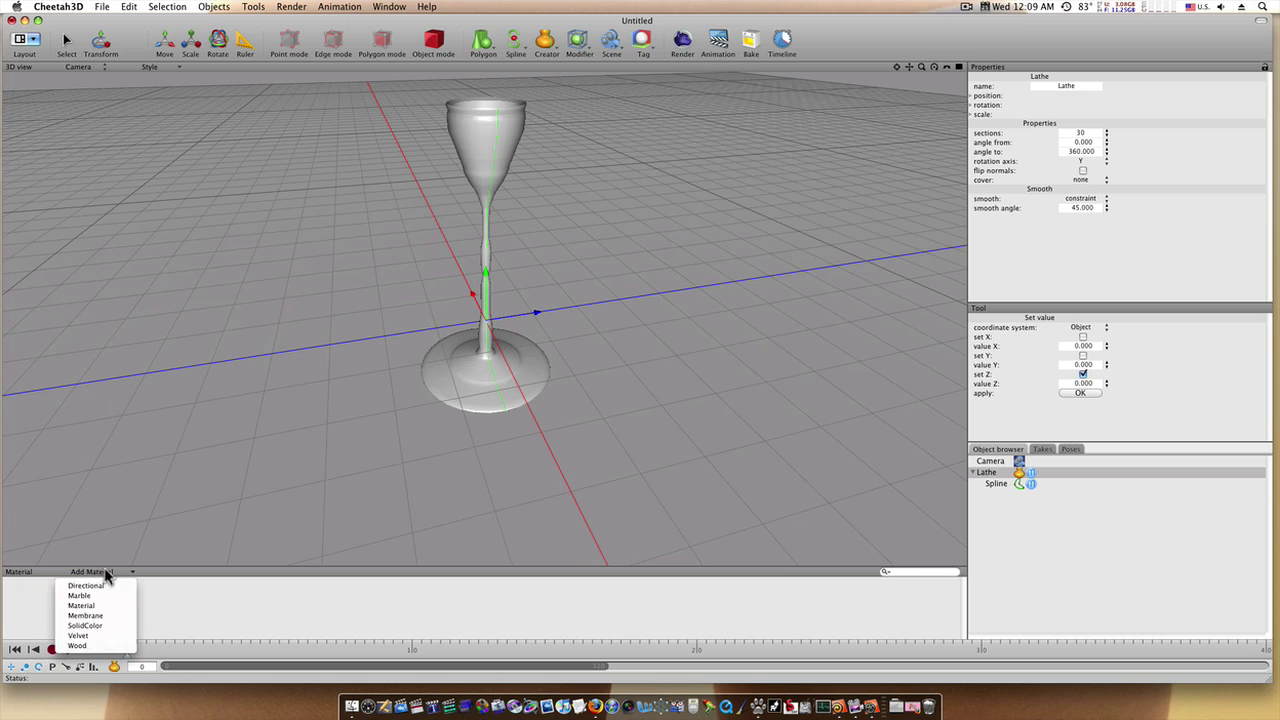
click(72, 616)
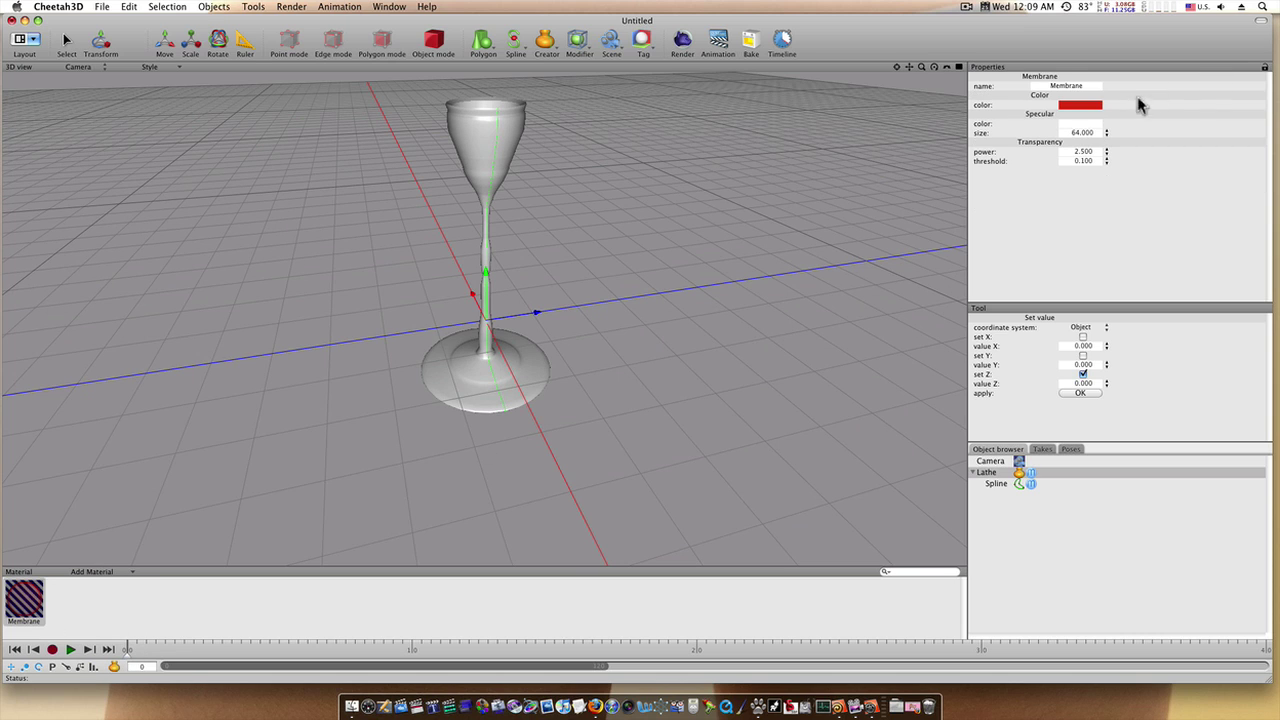
click(1098, 106)
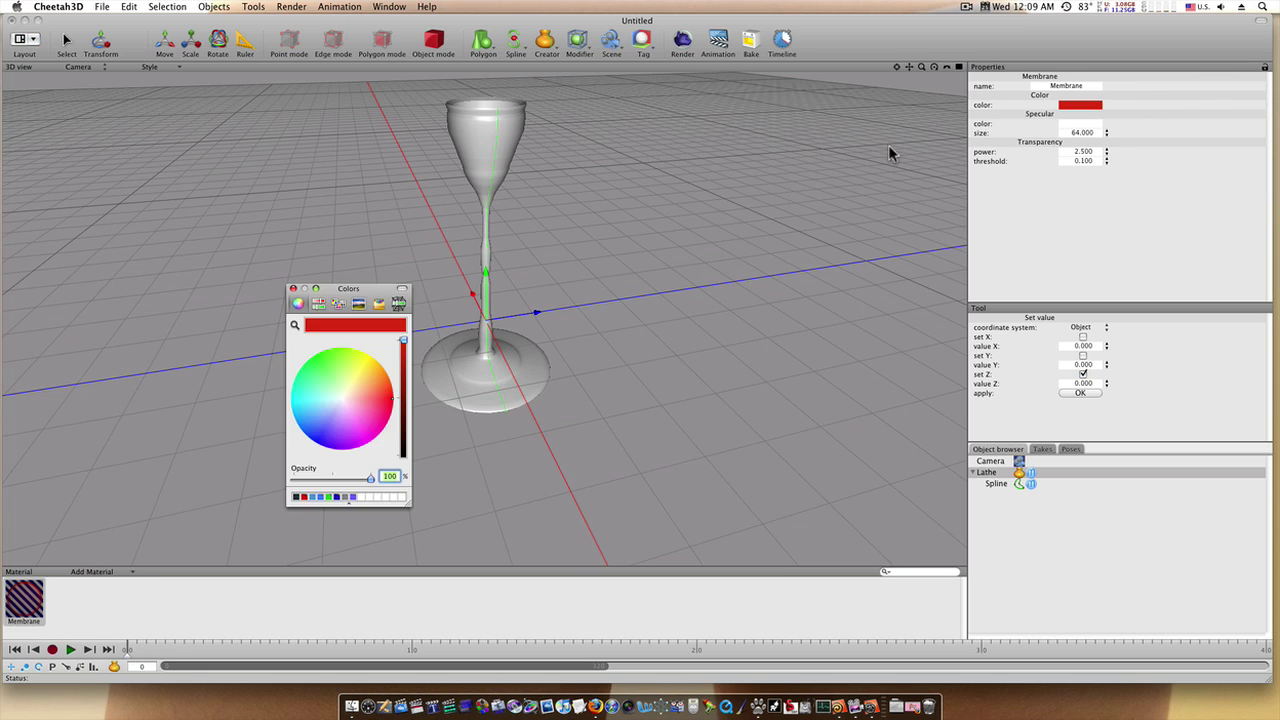
click(401, 498)
click(293, 289)
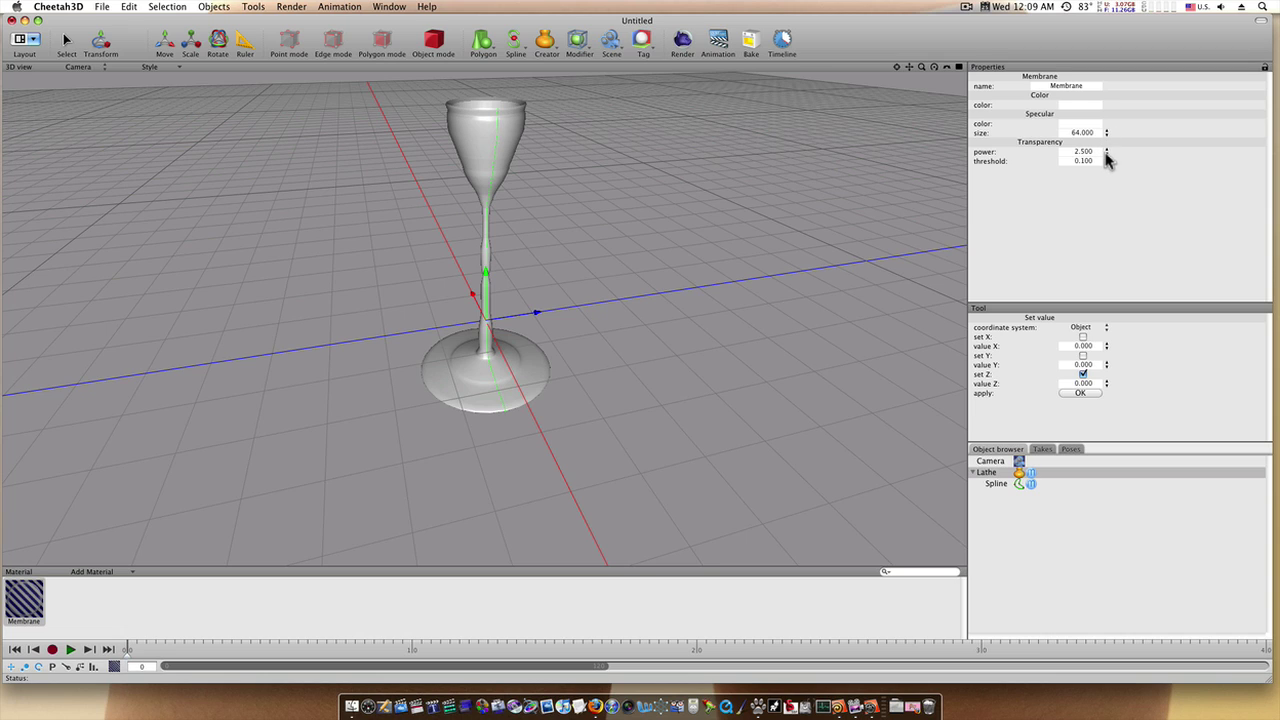
Set the Membrane material's transparency power to 5 and its threshold to 0.25
drag(1107, 158, 1230, 112)
drag(1107, 156, 1157, 74)
click(1095, 161)
key(BackSpace)
key(Return)
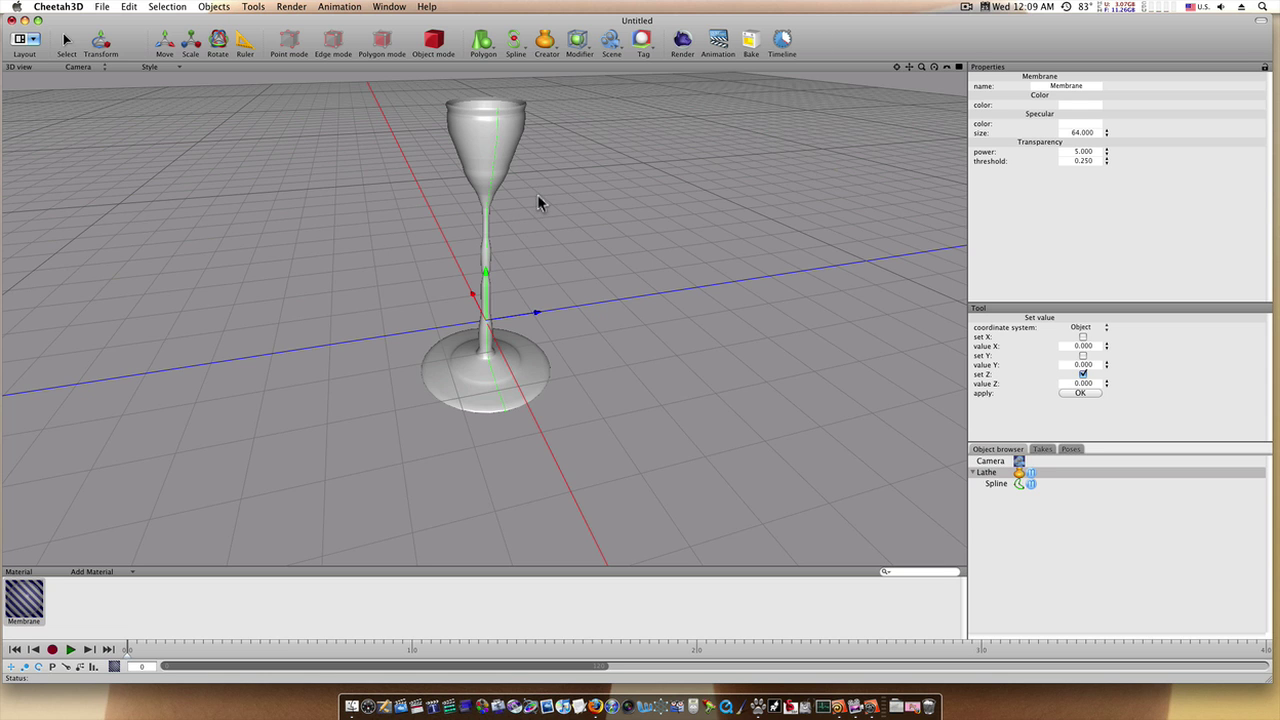
Add a Sky Light to the scene and render a preview of the whole goblet
right_drag(537, 194, 567, 225)
scroll(568, 220, up, 4)
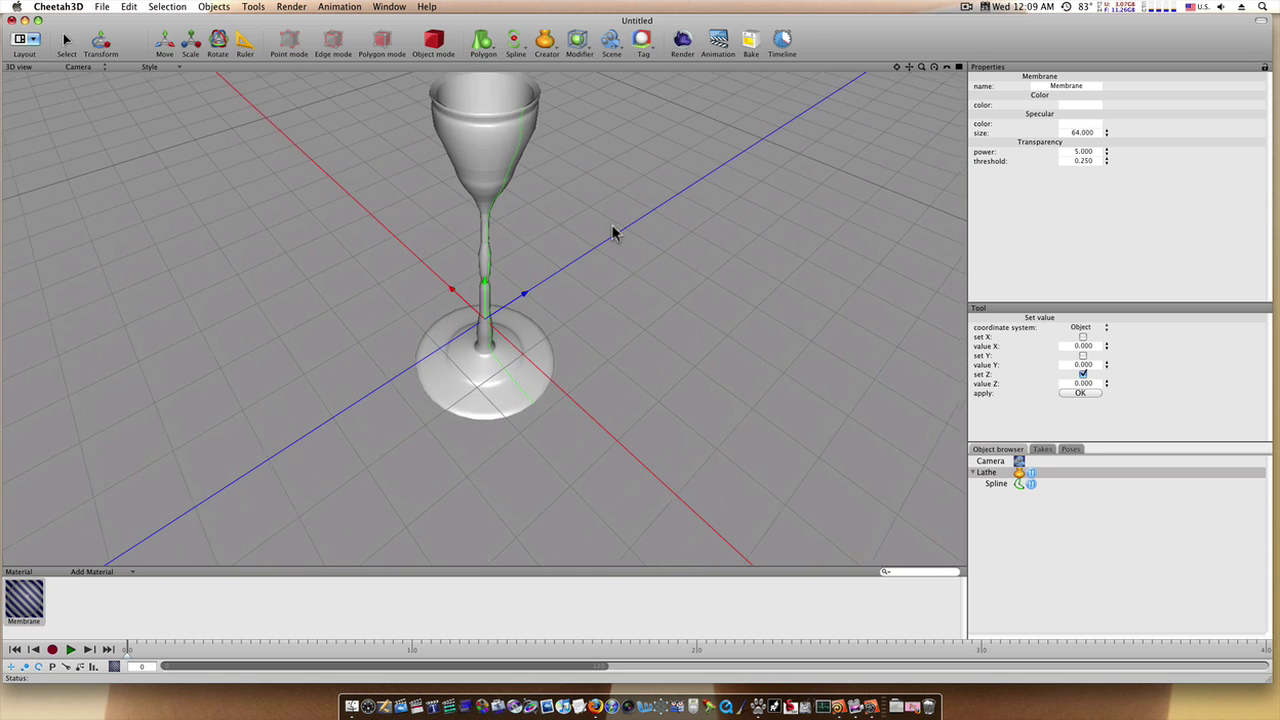
scroll(613, 211, down, 1)
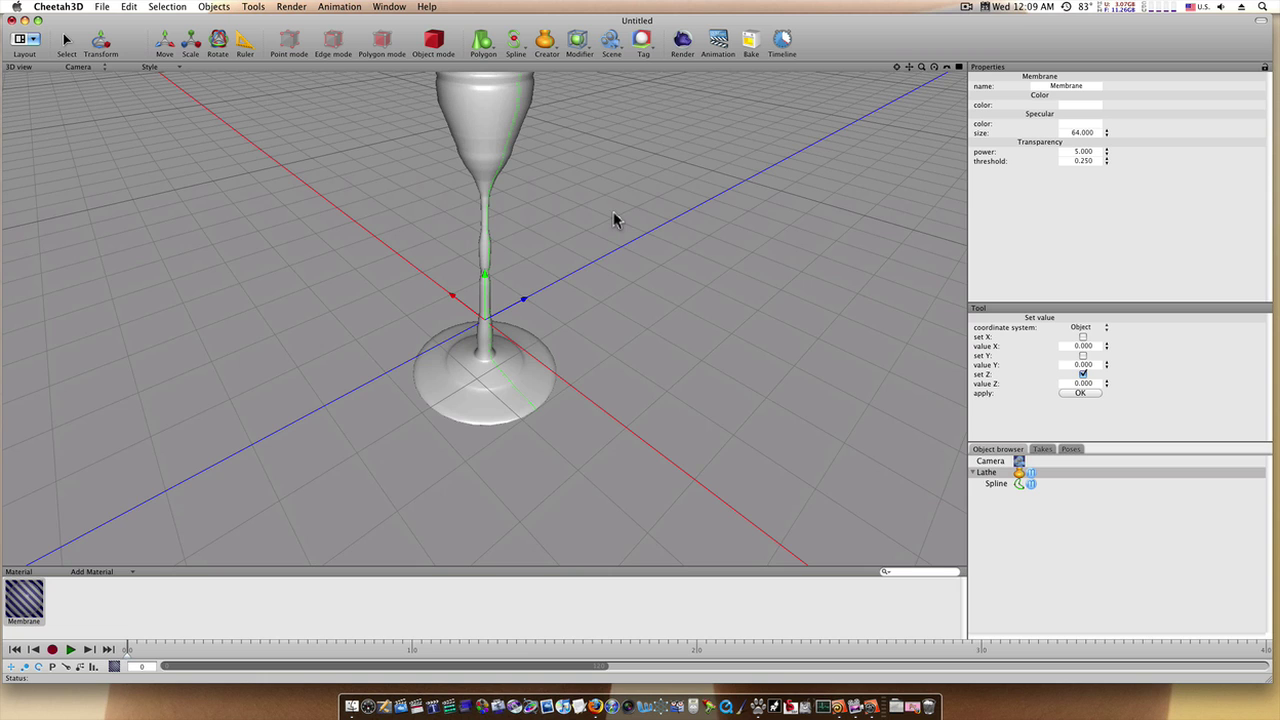
middle_drag(613, 211, 616, 248)
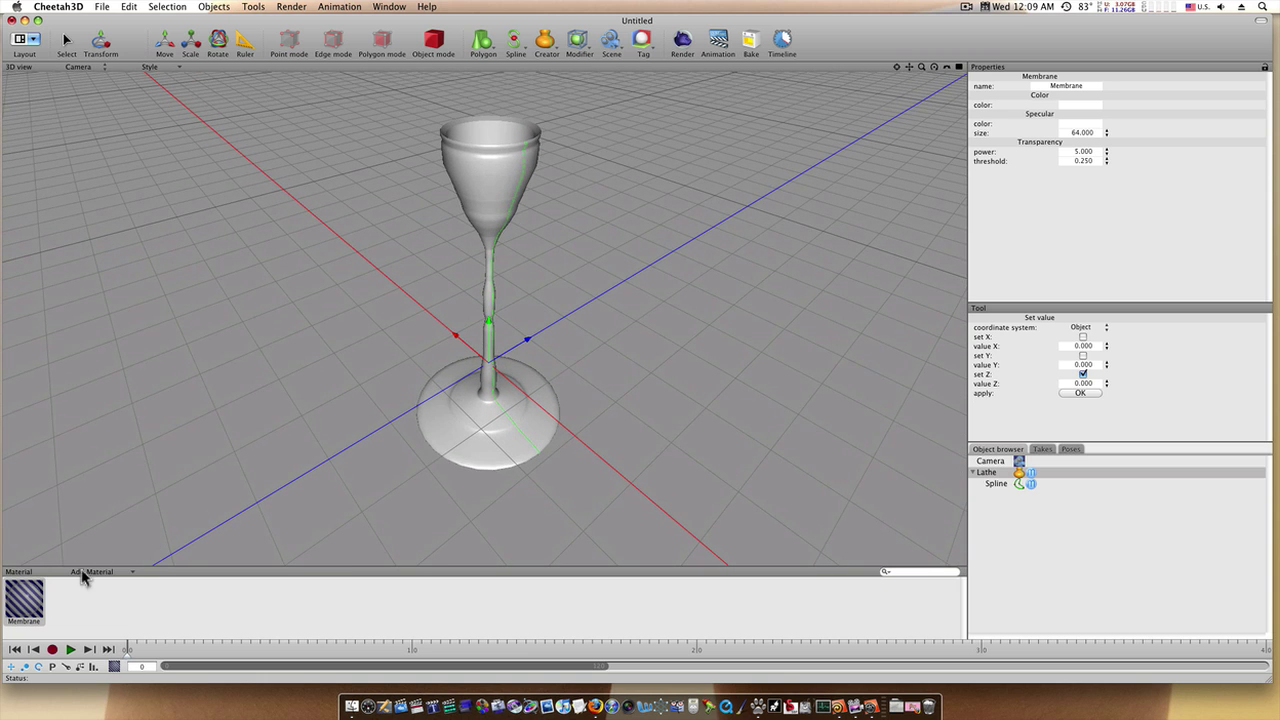
click(645, 38)
click(613, 40)
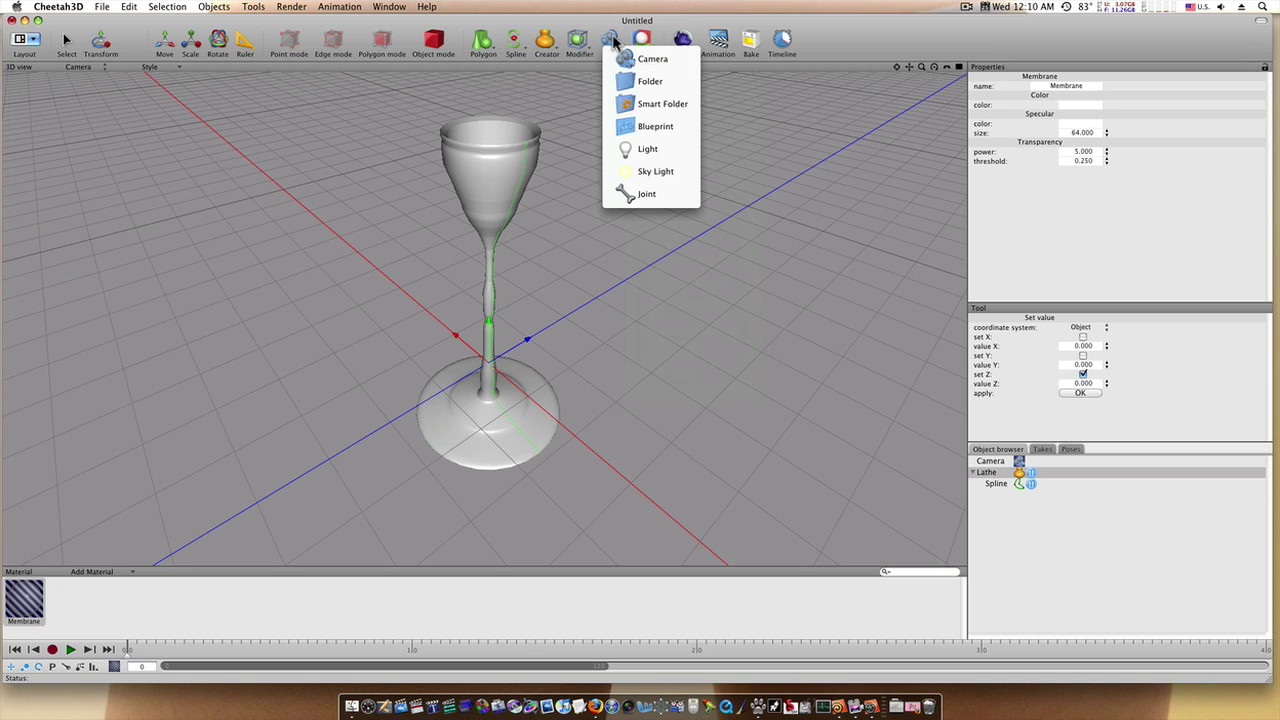
click(656, 171)
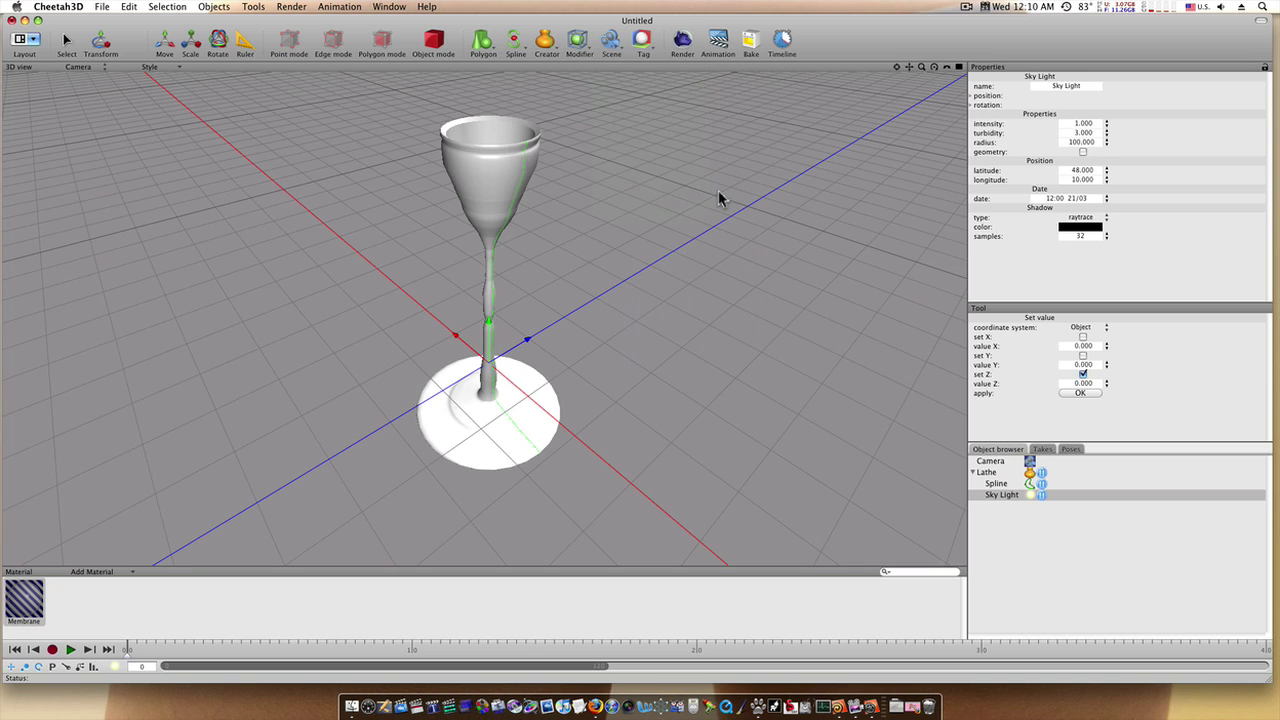
click(686, 56)
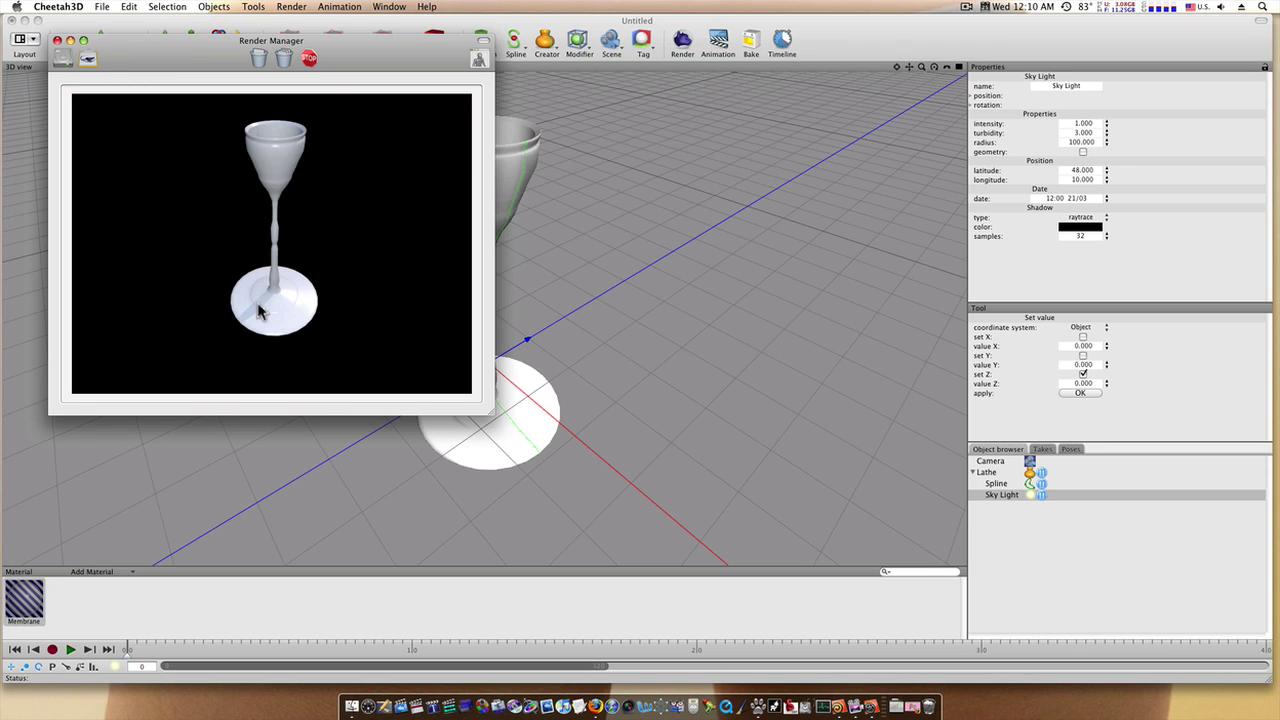
click(58, 40)
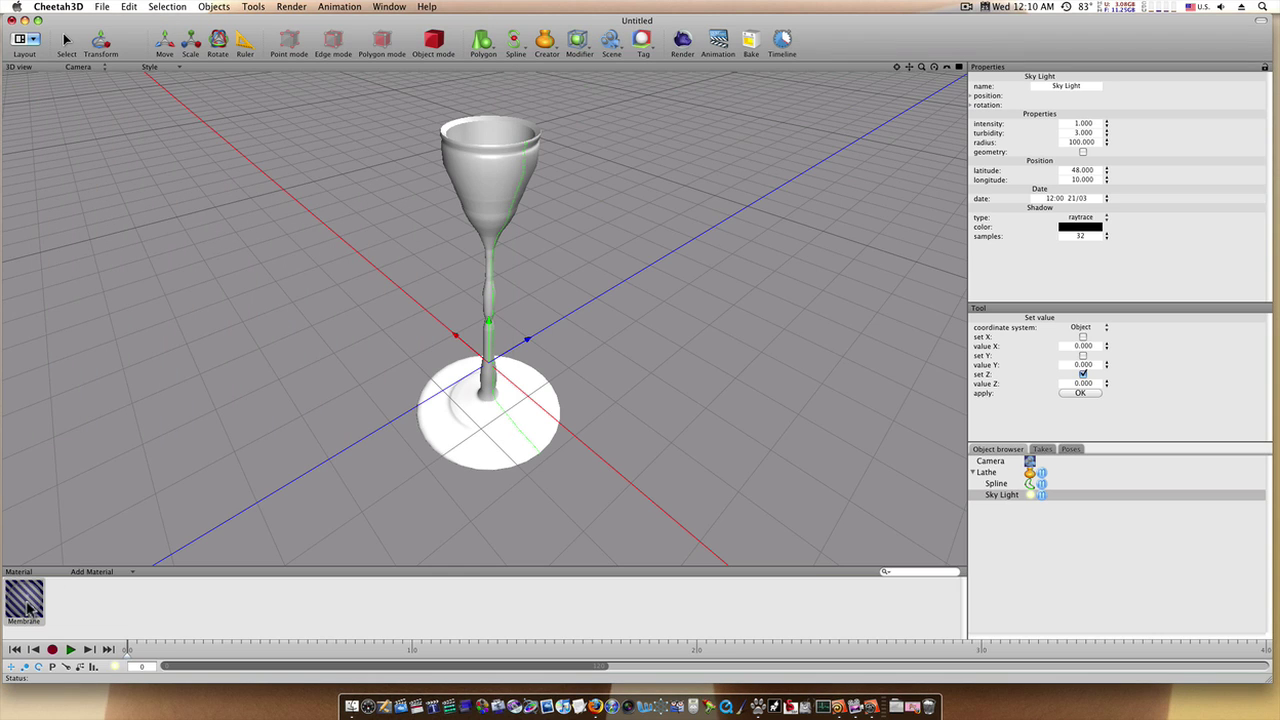
Apply the Membrane material to the goblet and render it again
mouse_move(30, 608)
mouse_down()
mouse_move(488, 240)
mouse_move(482, 202)
mouse_up()
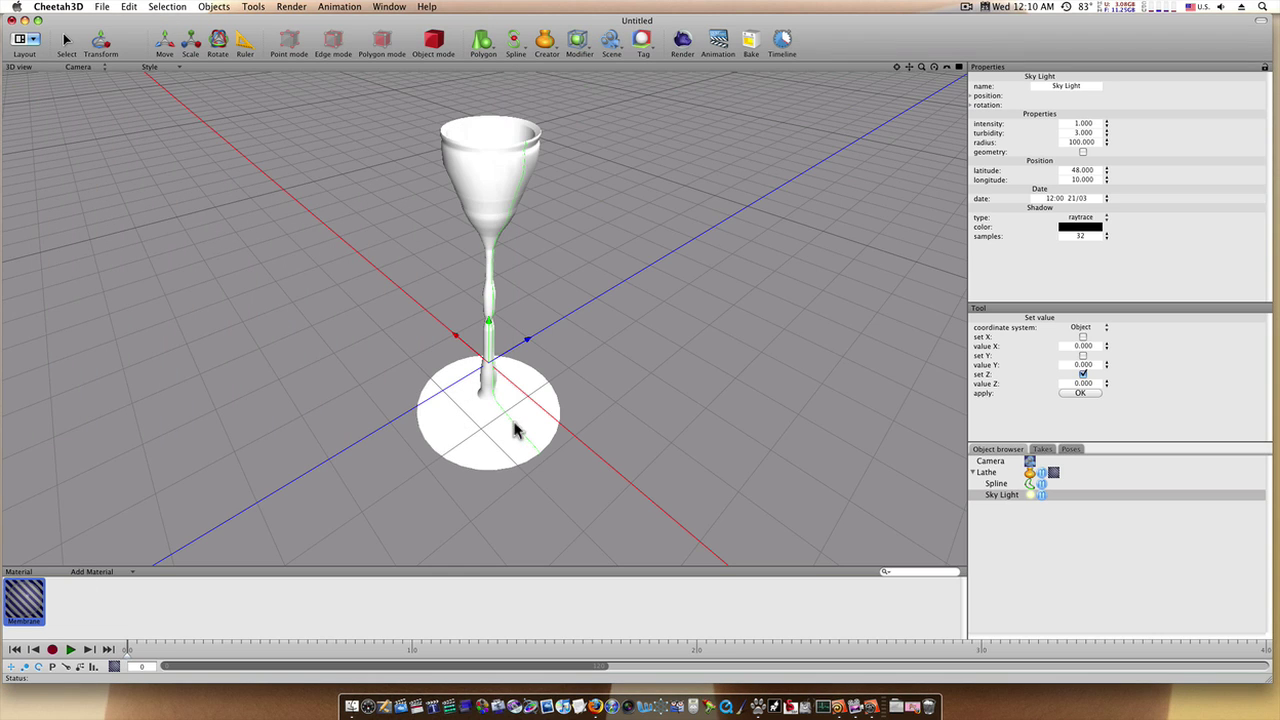
click(680, 42)
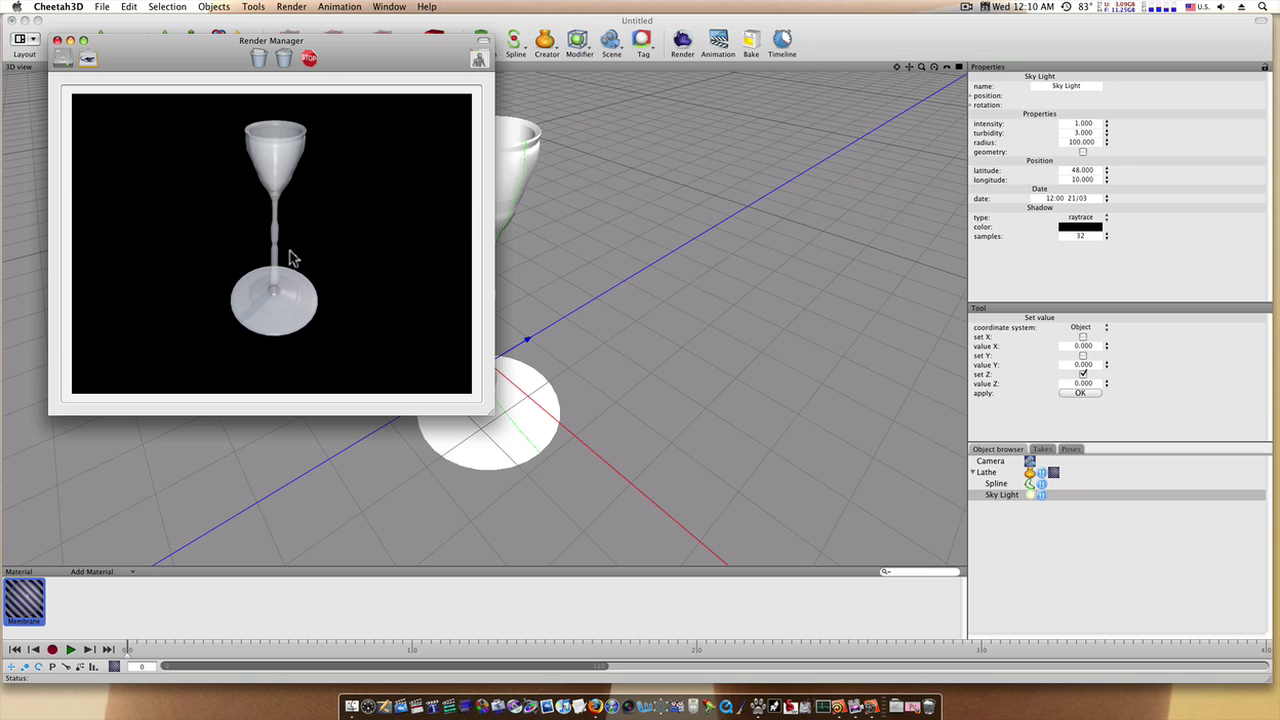
click(58, 41)
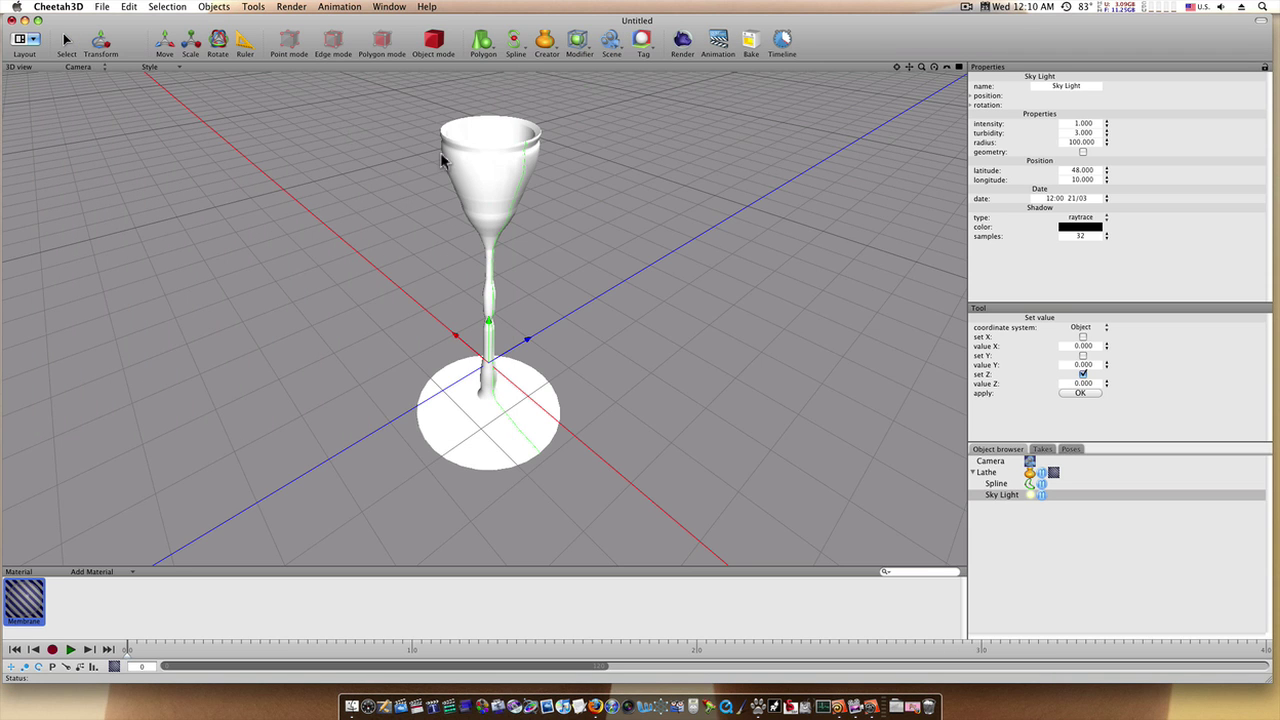
Set the Membrane material's specular size to 69.59 and render a close view of the goblet's bowl
scroll(560, 190, up, 5)
middle_drag(684, 211, 676, 384)
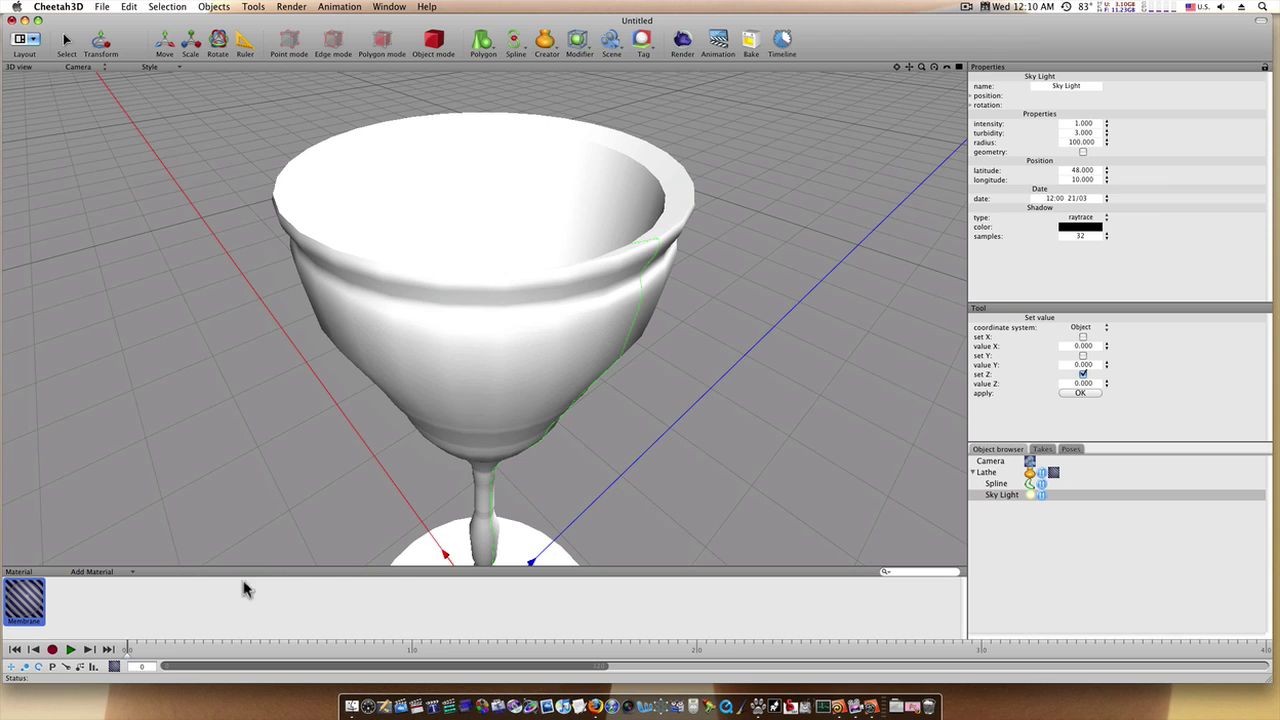
click(10, 588)
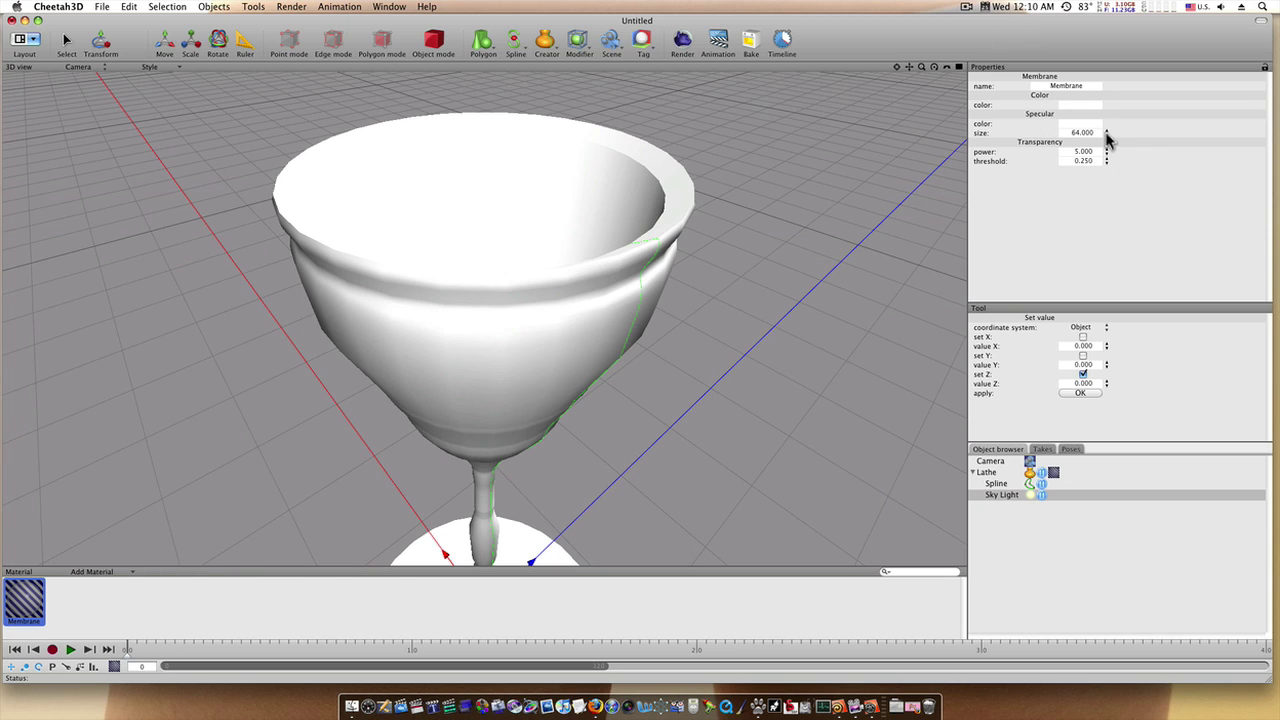
drag(1107, 138, 1120, 120)
click(683, 43)
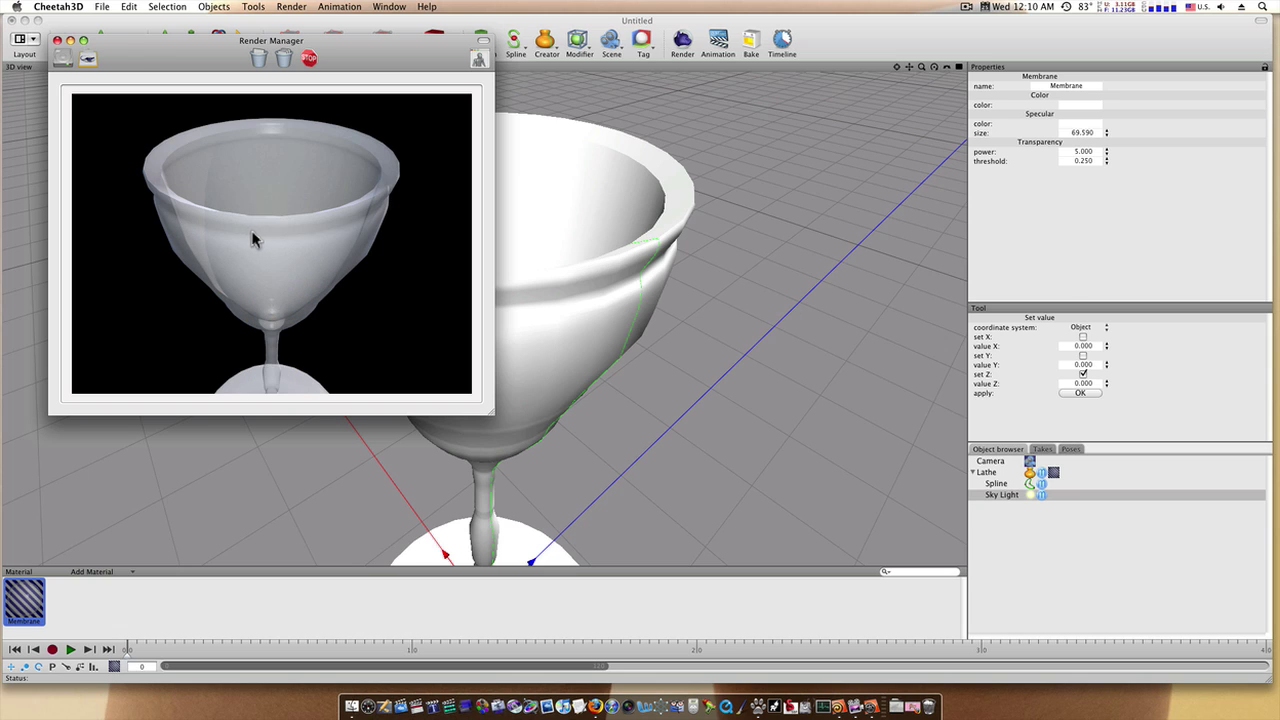
click(58, 40)
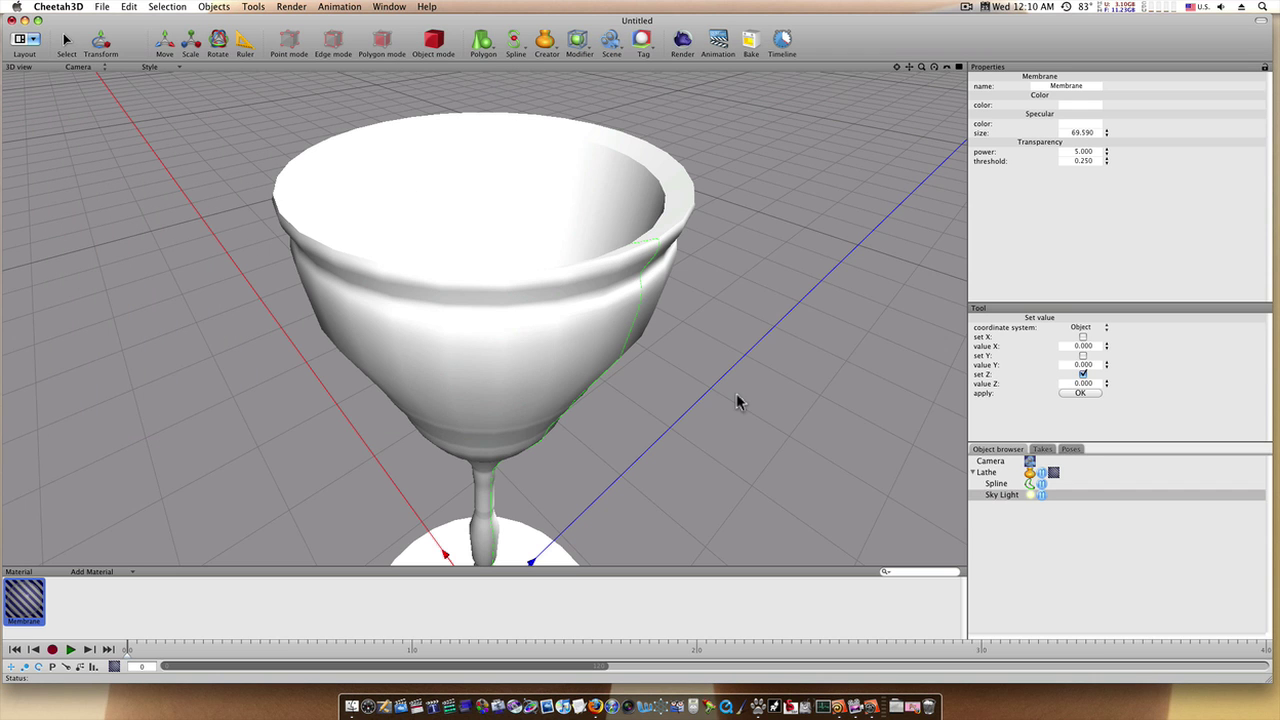
Set the Membrane material's transparency threshold to 0 and render the whole goblet from a lower angle
alt+drag(738, 397, 743, 370)
alt+right_drag(743, 370, 518, 356)
alt+drag(543, 355, 525, 353)
right_drag(527, 360, 600, 338)
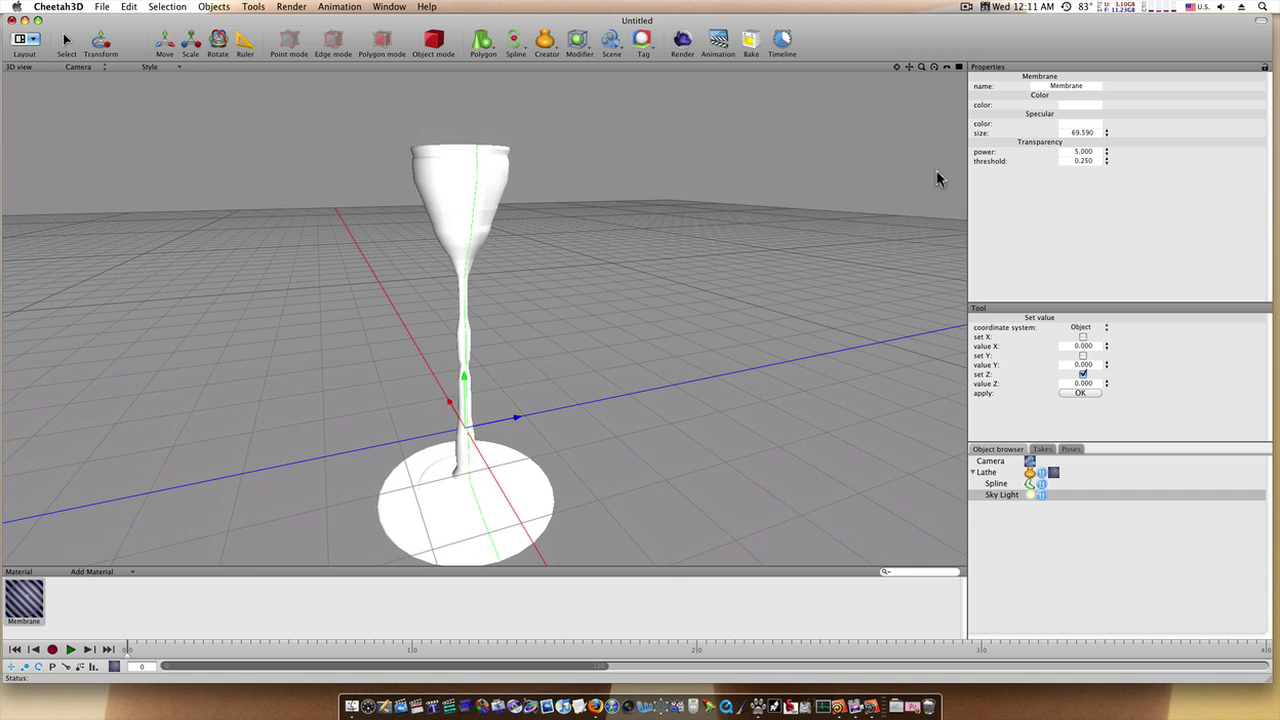
click(1107, 162)
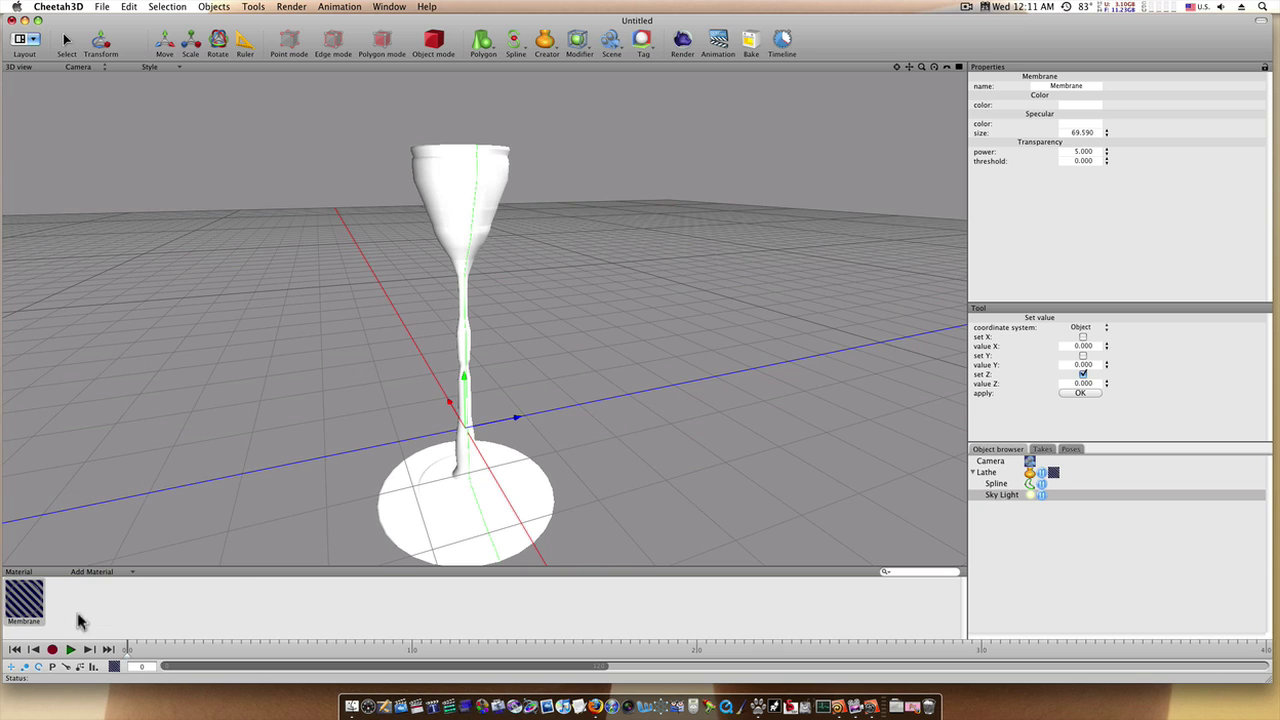
click(682, 40)
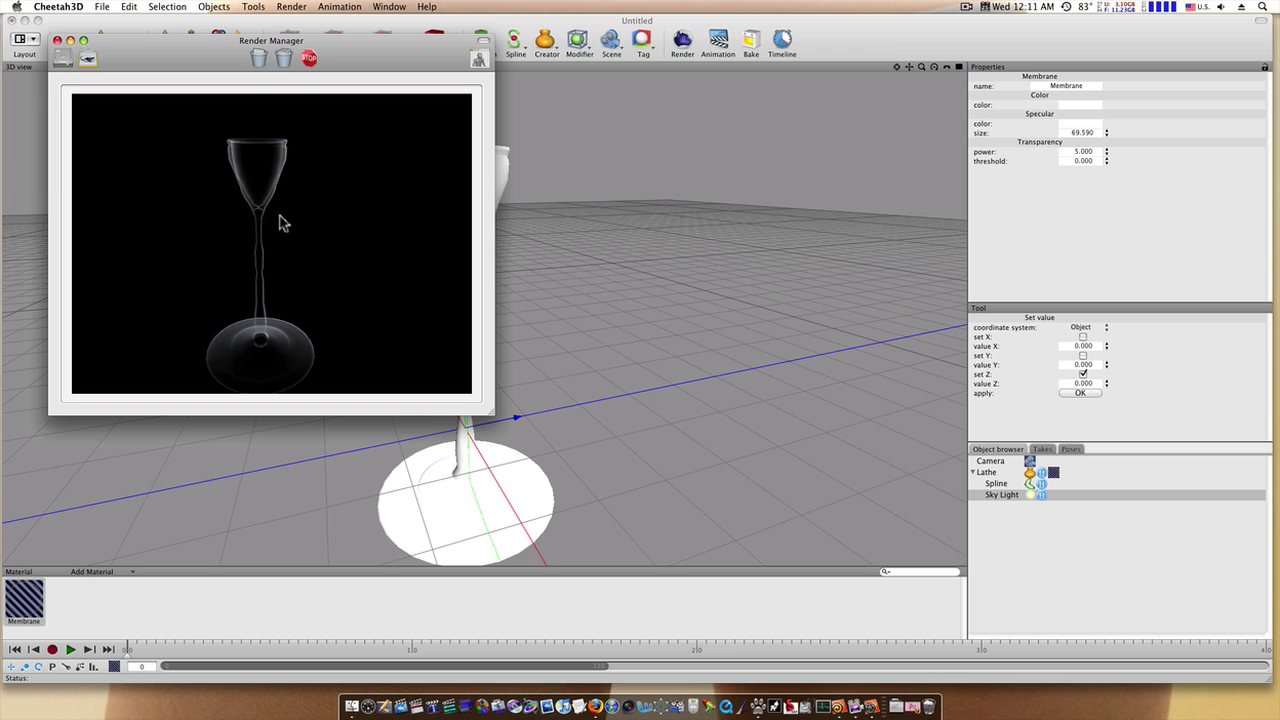
click(58, 40)
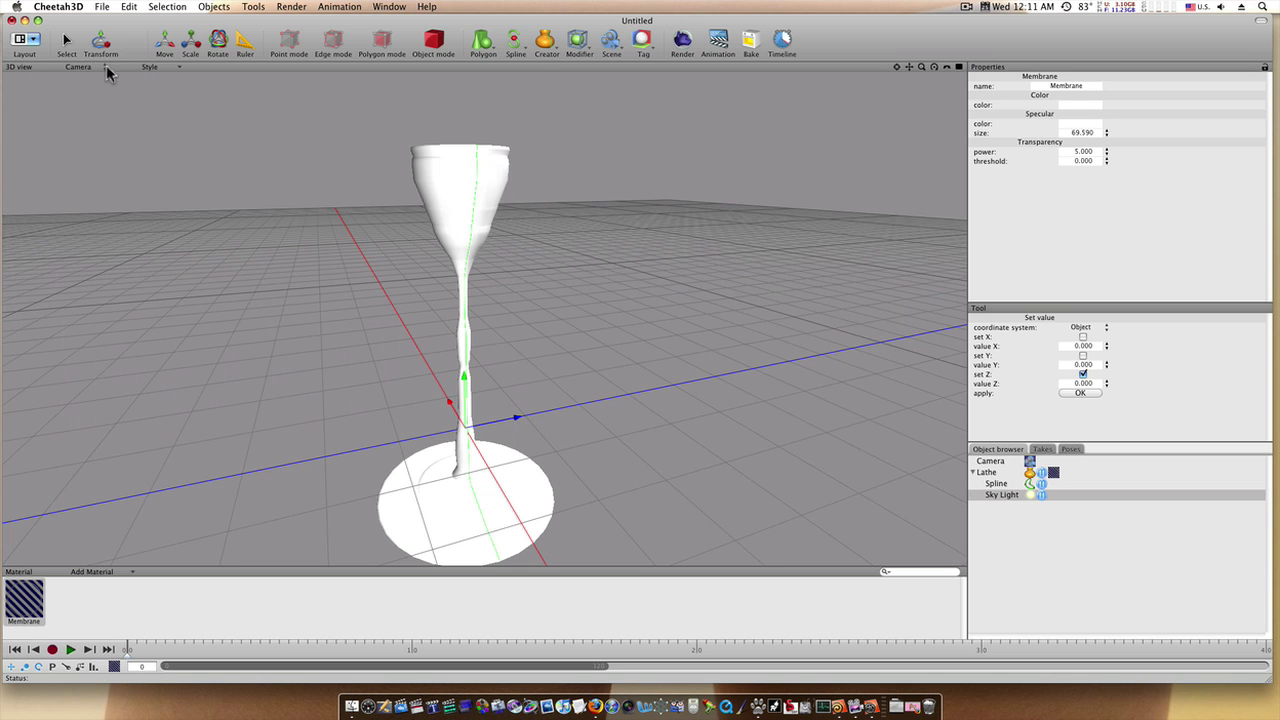
scroll(455, 215, up, 5)
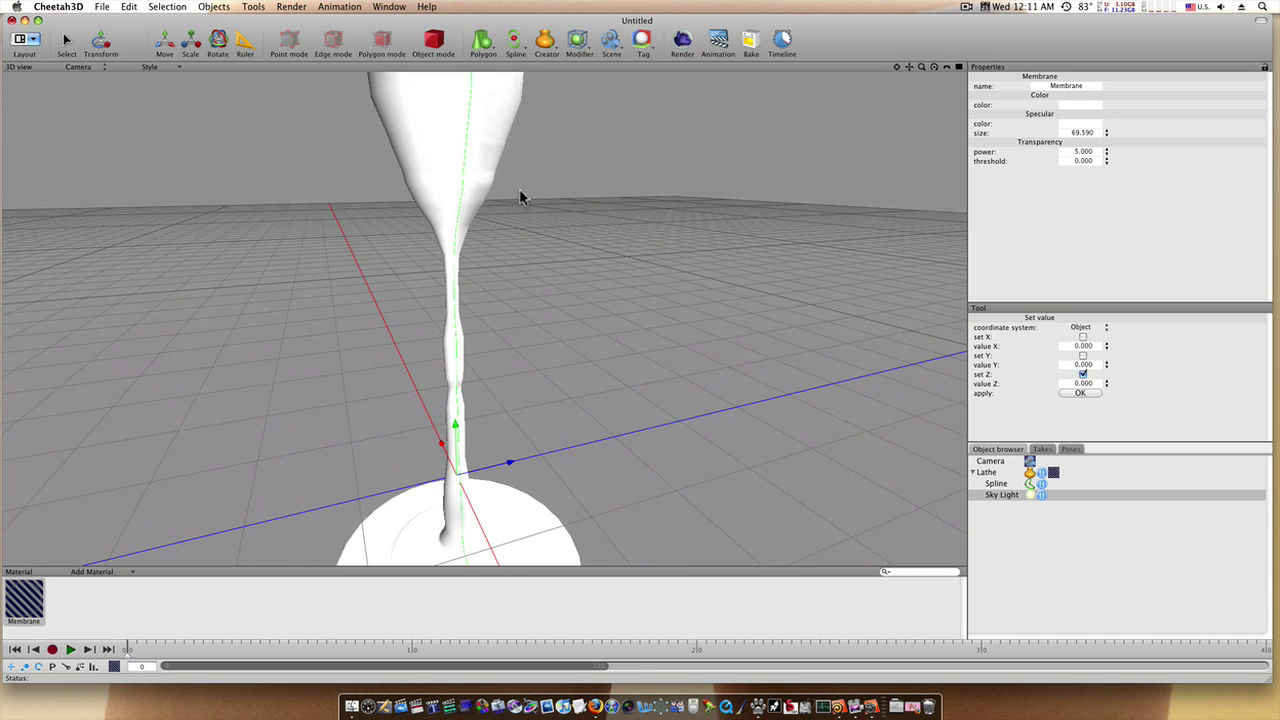
Render the whole goblet from a higher angle that shows the bowl's rim and the base, and close the result
alt+drag(521, 188, 527, 218)
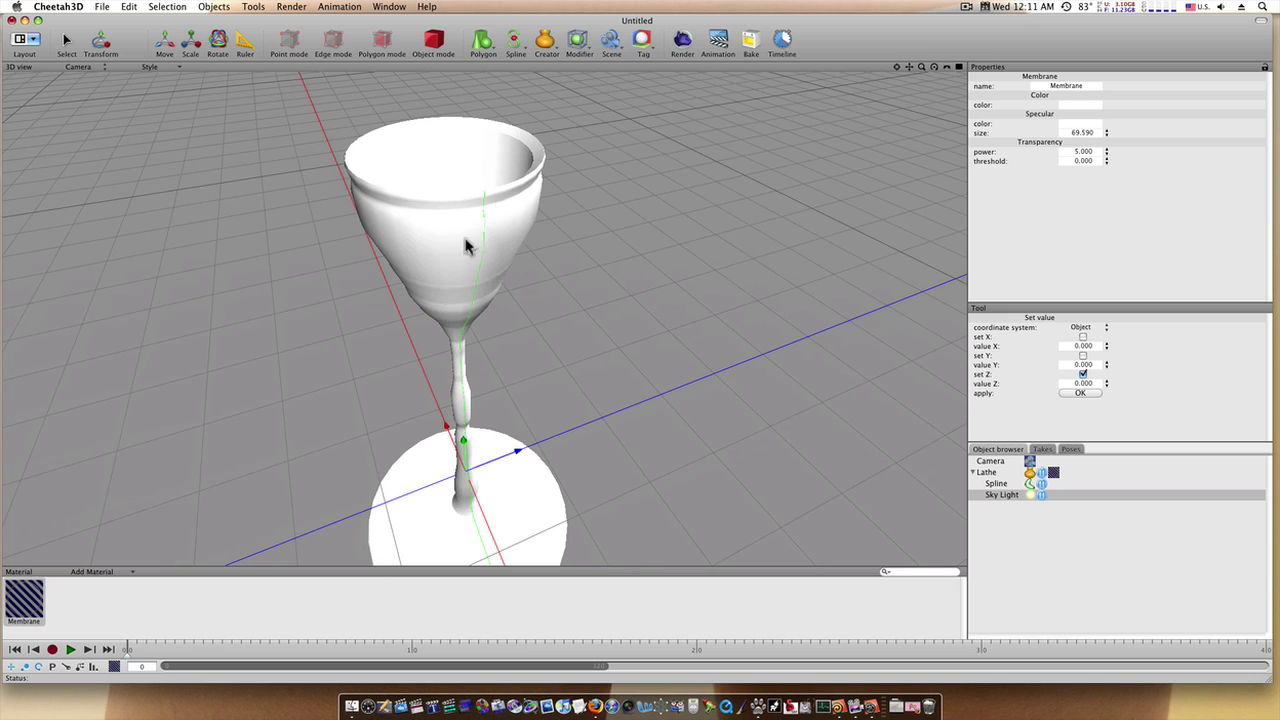
click(679, 46)
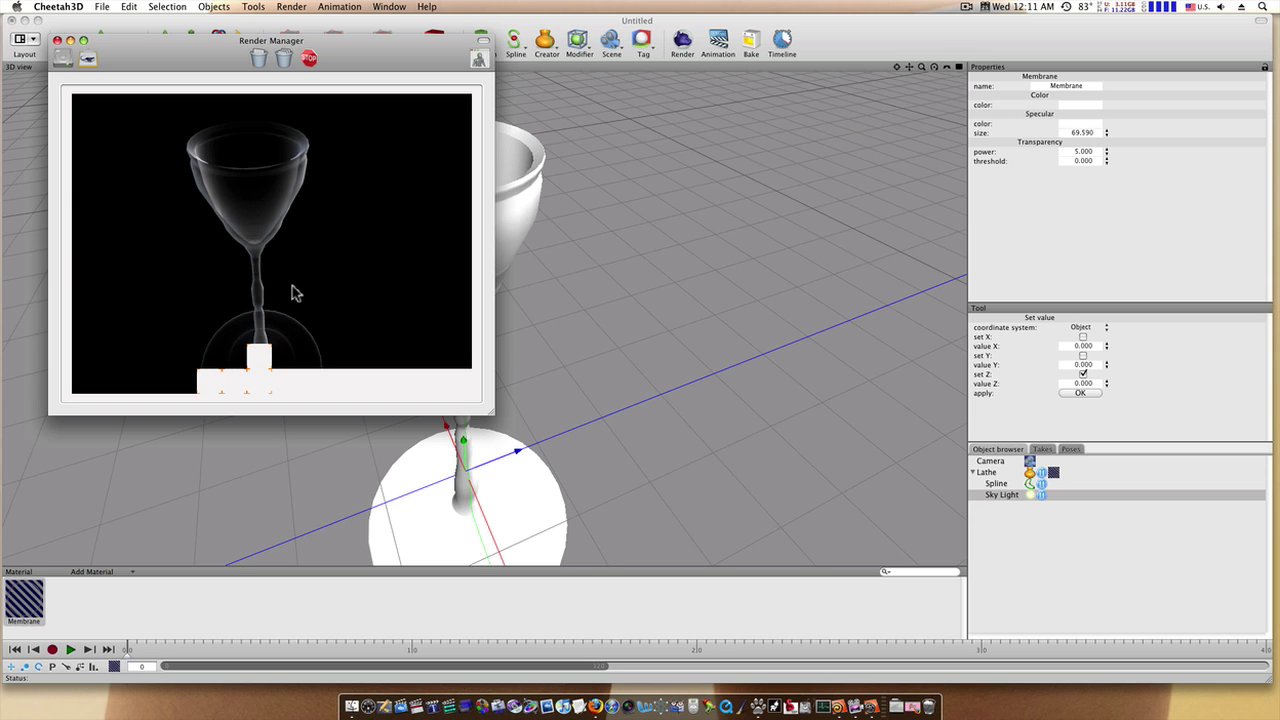
click(57, 40)
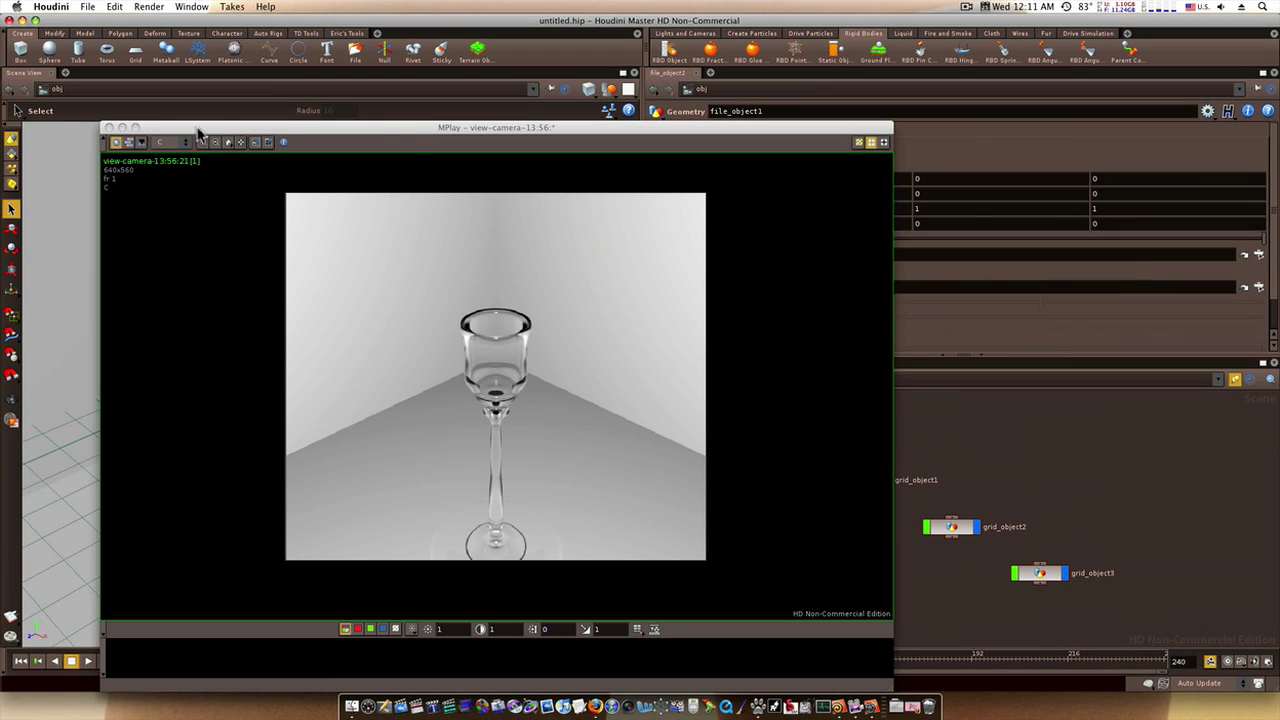
Switch to Houdini, close the old render of the wine glass, and render the glass in the walled scene from a new viewpoint
click(109, 127)
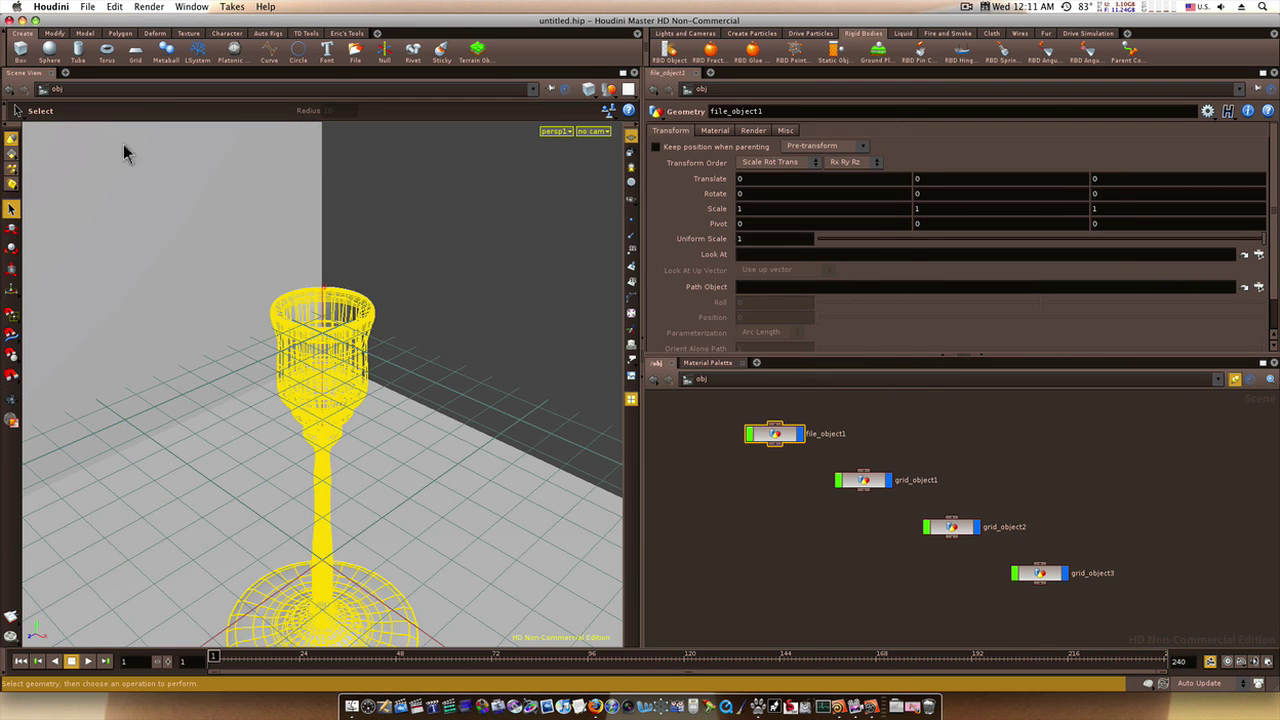
key(Escape)
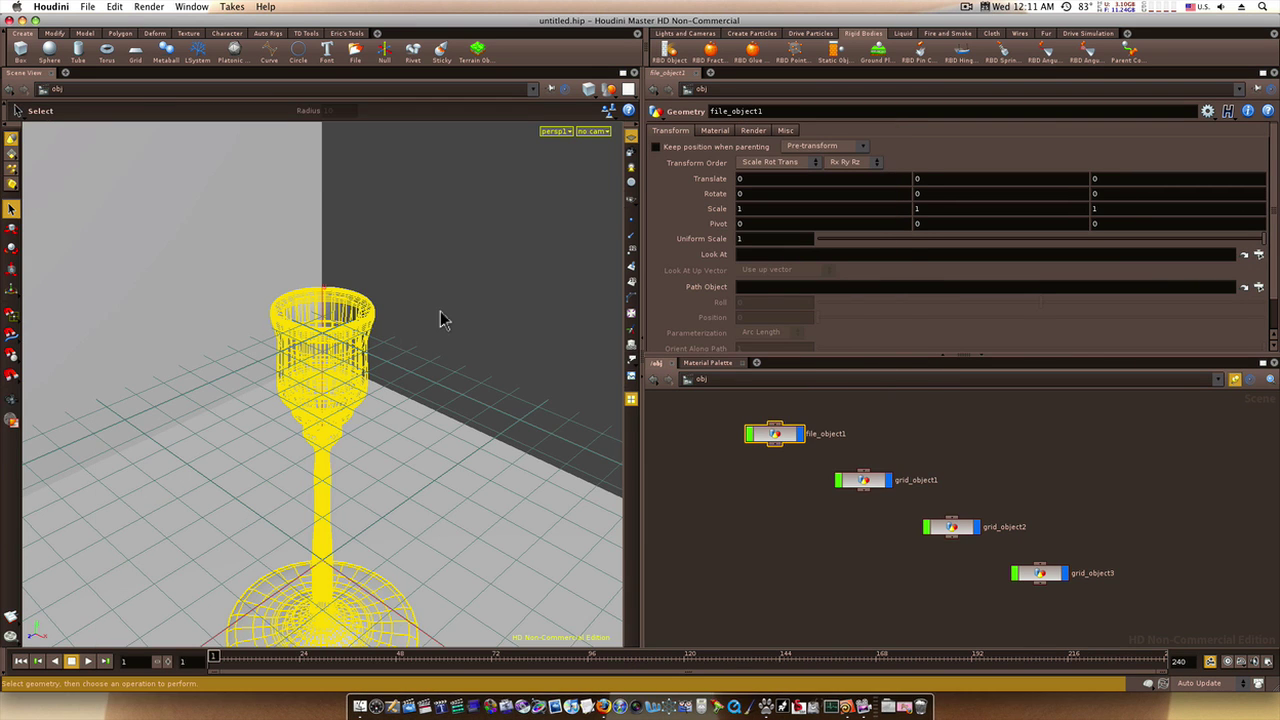
click(443, 320)
key(space)
drag(437, 320, 423, 294)
middle_drag(423, 311, 423, 310)
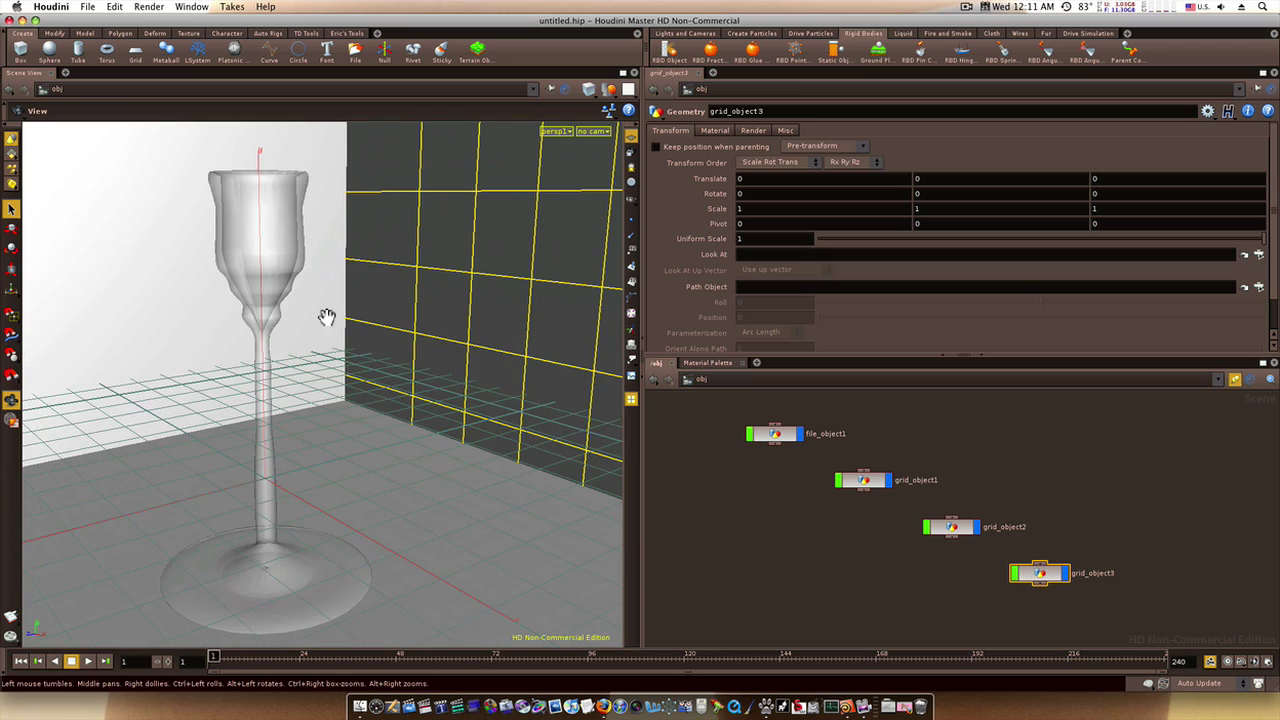
right_drag(305, 321, 346, 322)
drag(338, 319, 403, 360)
key(space)
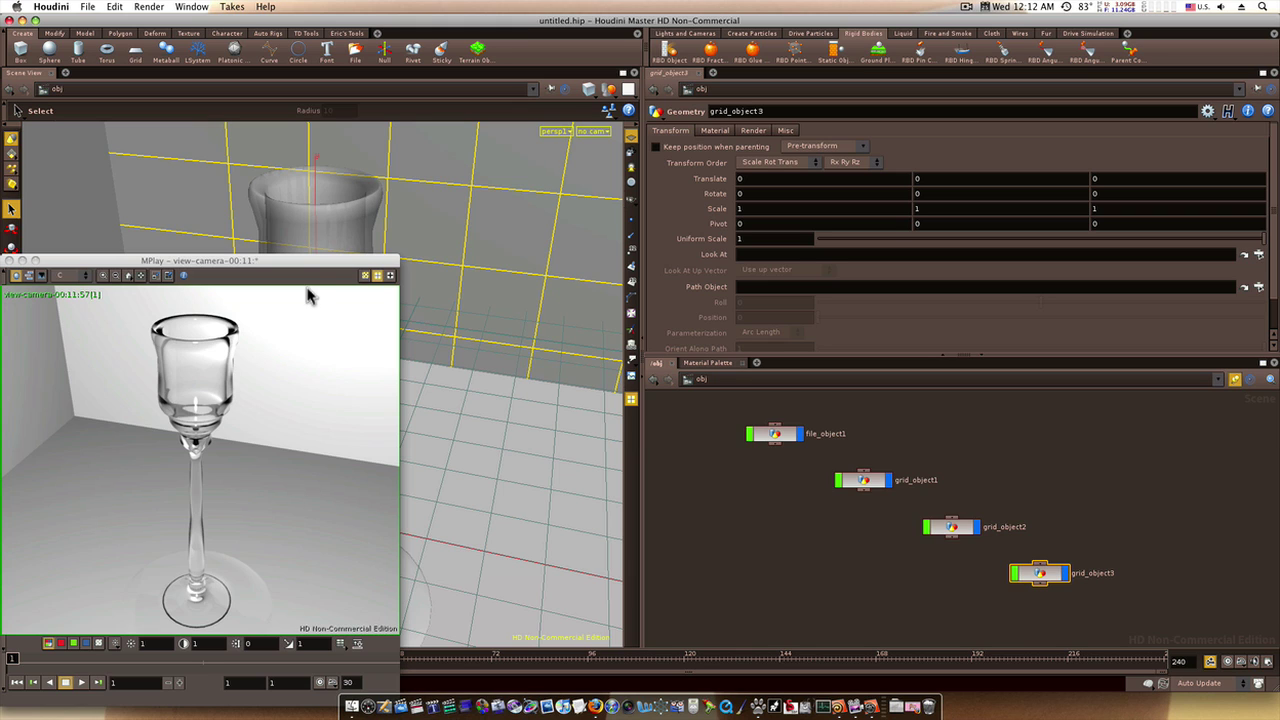
drag(306, 273, 498, 172)
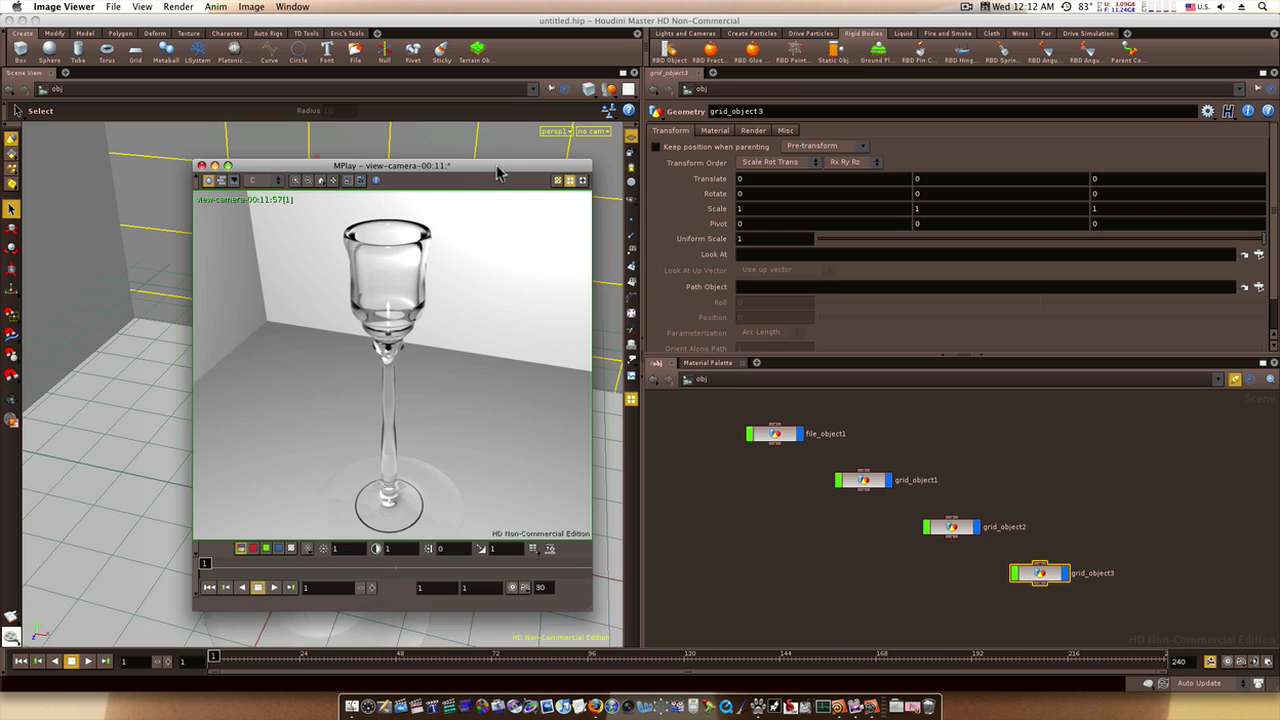